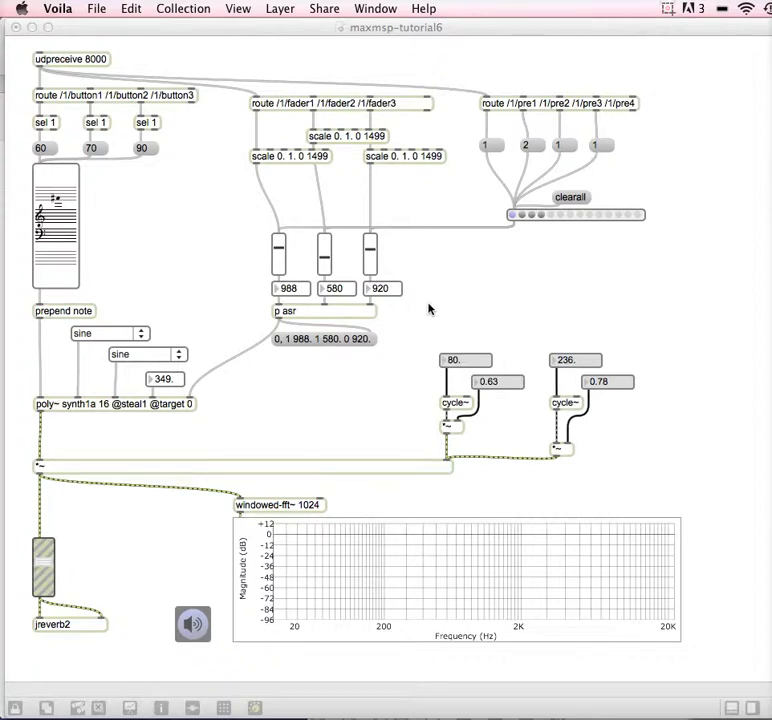
Step: Unlock the patch and add both waveform menus, the 349. number box and the poly~ synth1a object to the presentation
{"action": "left_click", "coordinate": [184, 328]}
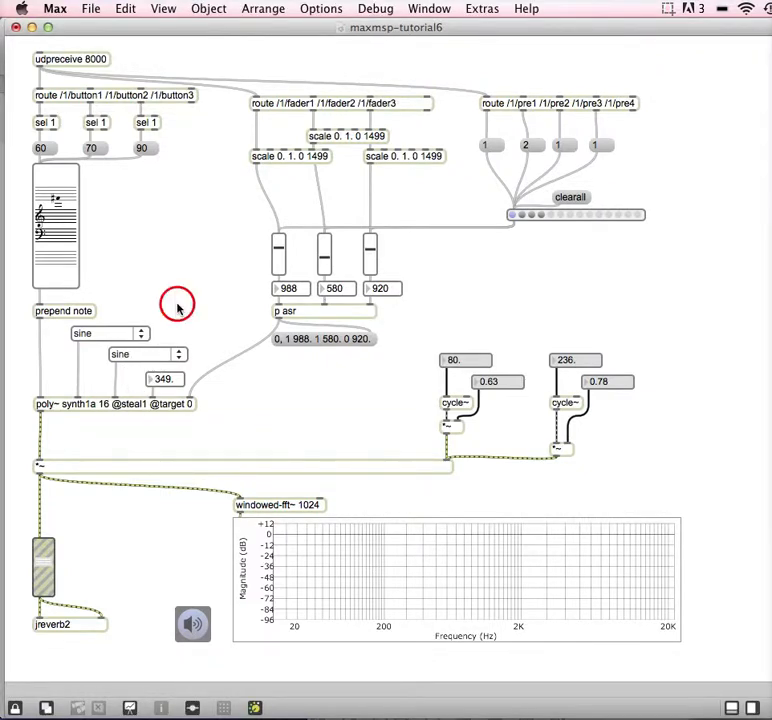
{"action": "key", "text": "super+e"}
{"action": "left_click_drag", "start_coordinate": [178, 310], "coordinate": [109, 417]}
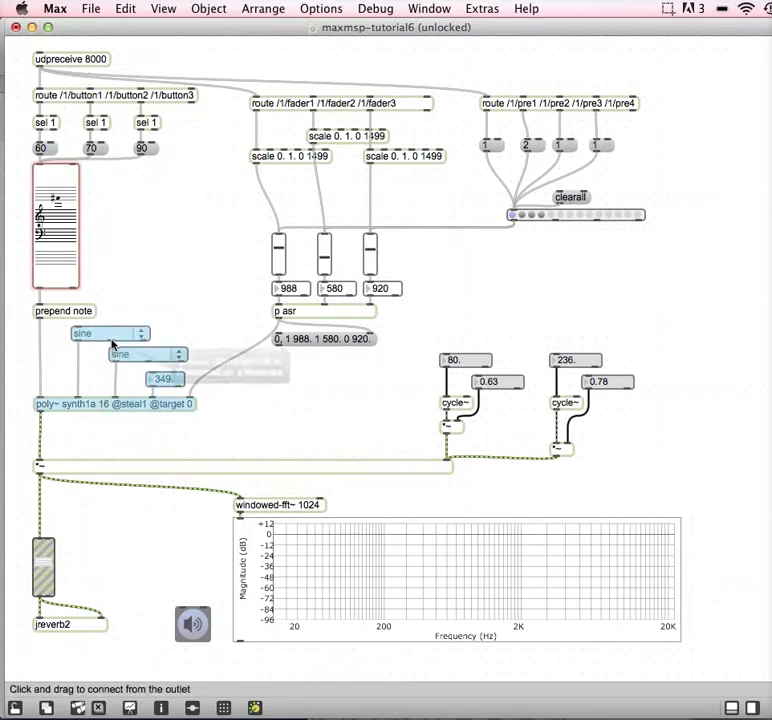
{"action": "left_click", "coordinate": [131, 424]}
{"action": "left_click_drag", "start_coordinate": [168, 432], "coordinate": [98, 330]}
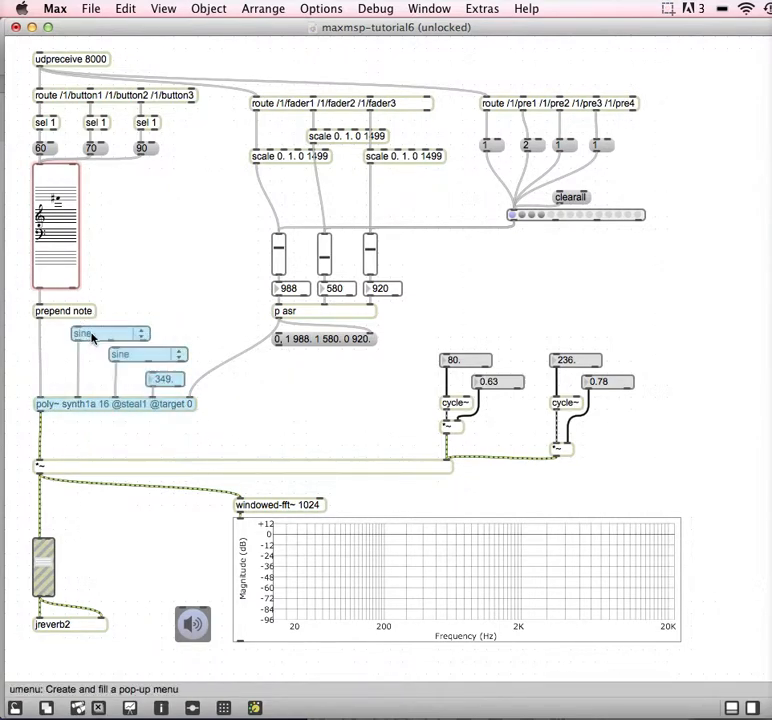
{"action": "right_click", "coordinate": [108, 412]}
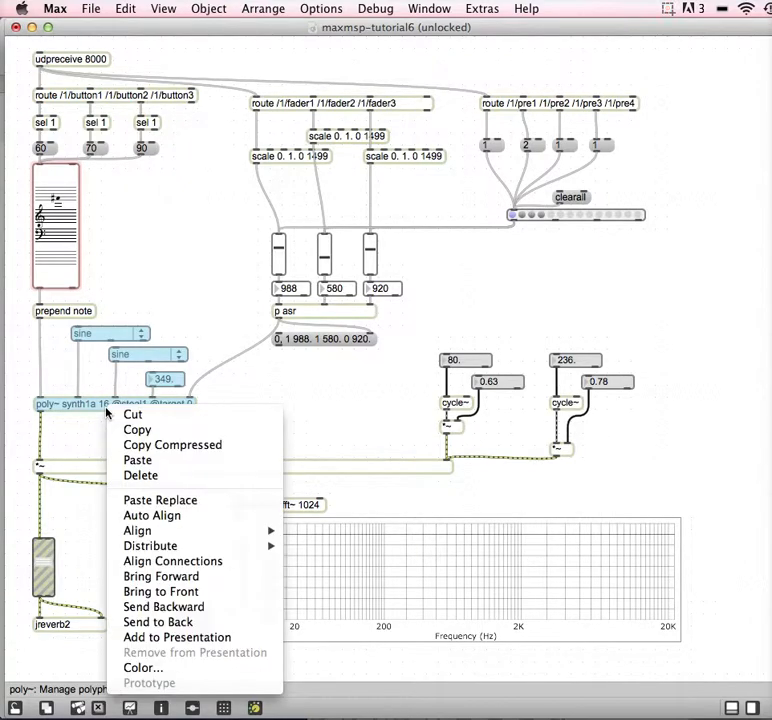
{"action": "left_click", "coordinate": [200, 637]}
{"action": "left_click", "coordinate": [150, 598]}
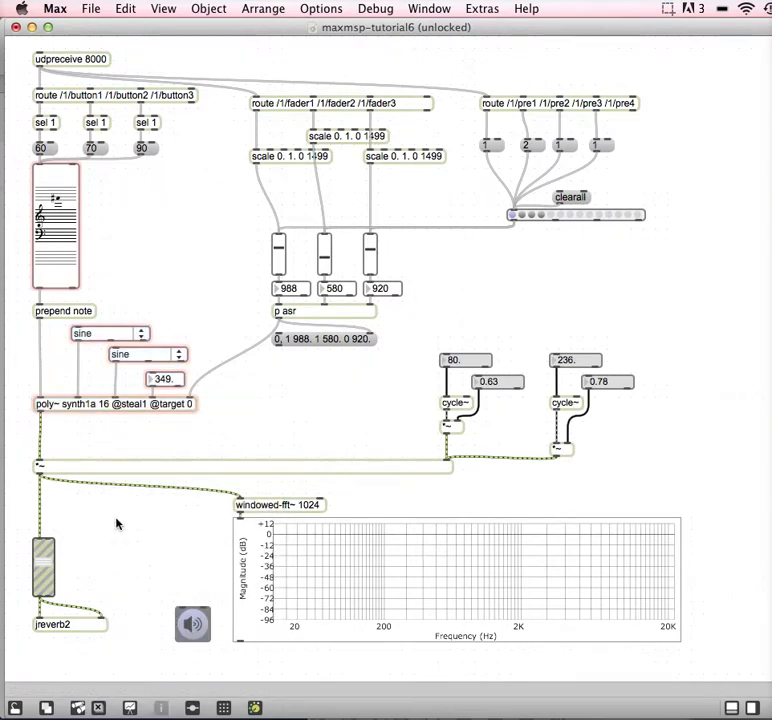
Step: Add the windowed-fft~ object, frequency plot, gain slider, audio on/off speaker and jreverb2 object to the presentation
{"action": "left_click_drag", "start_coordinate": [375, 487], "coordinate": [38, 632]}
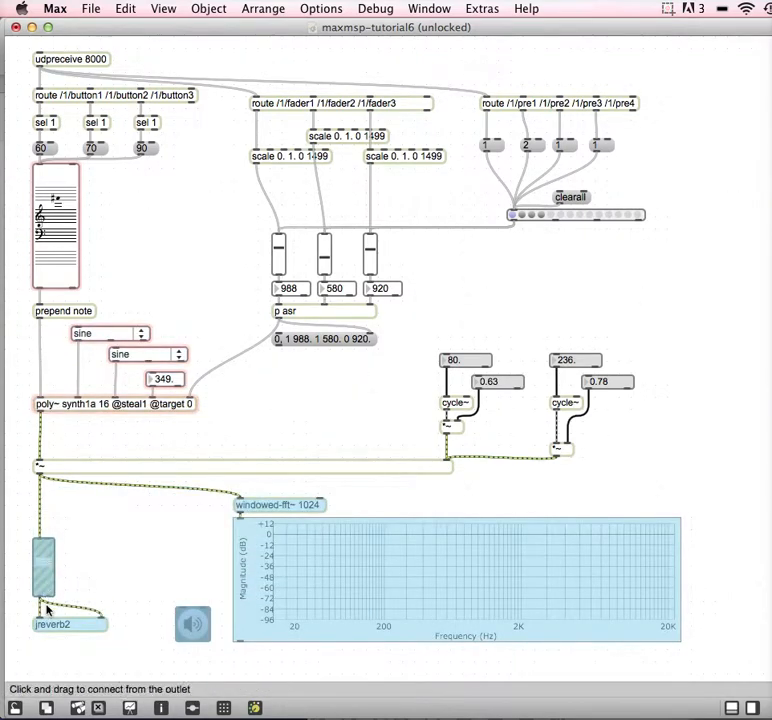
{"action": "left_click", "coordinate": [200, 627]}
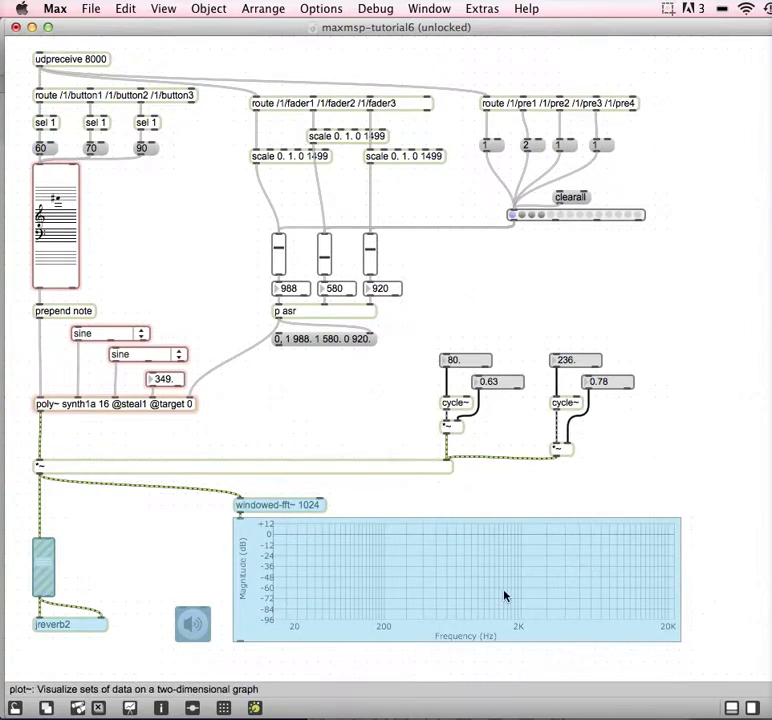
{"action": "right_click", "coordinate": [293, 574]}
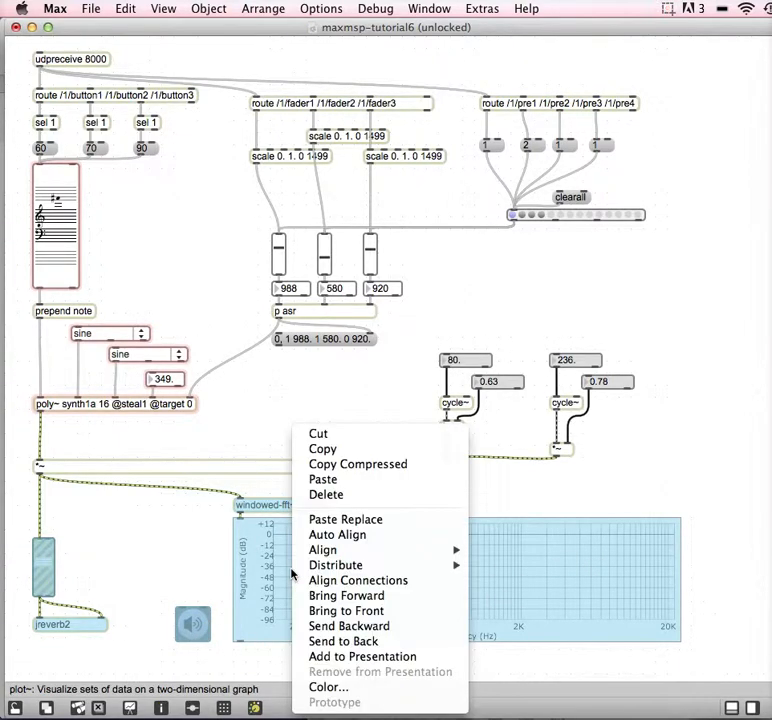
{"action": "left_click", "coordinate": [336, 664]}
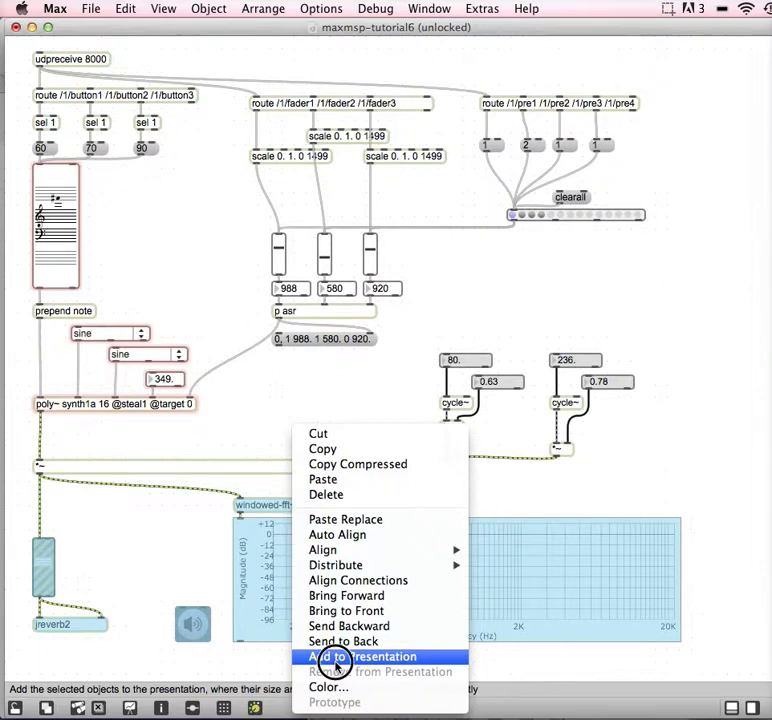
{"action": "left_click", "coordinate": [185, 268]}
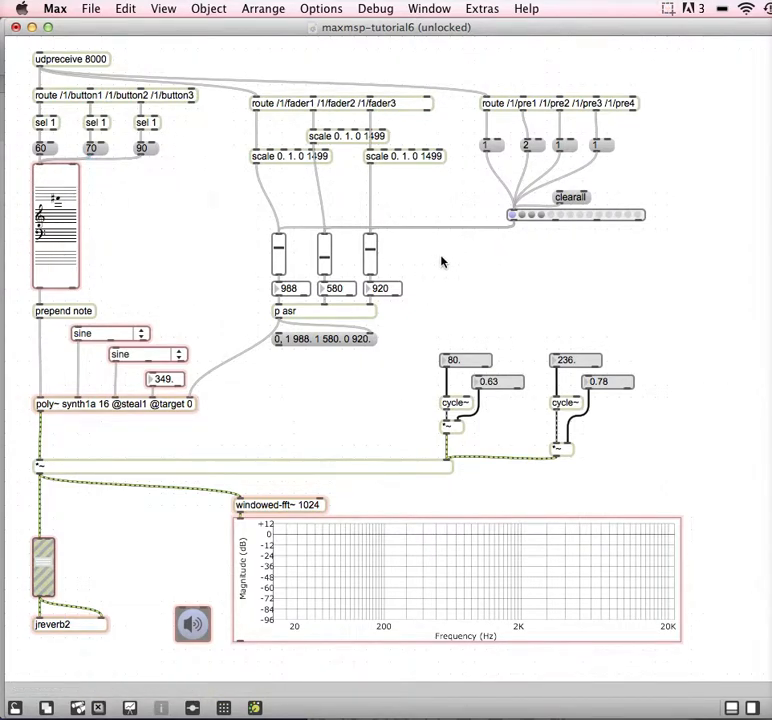
Step: Add the three vertical sliders above p asr and the preset object to the presentation
{"action": "left_click_drag", "start_coordinate": [443, 262], "coordinate": [262, 262]}
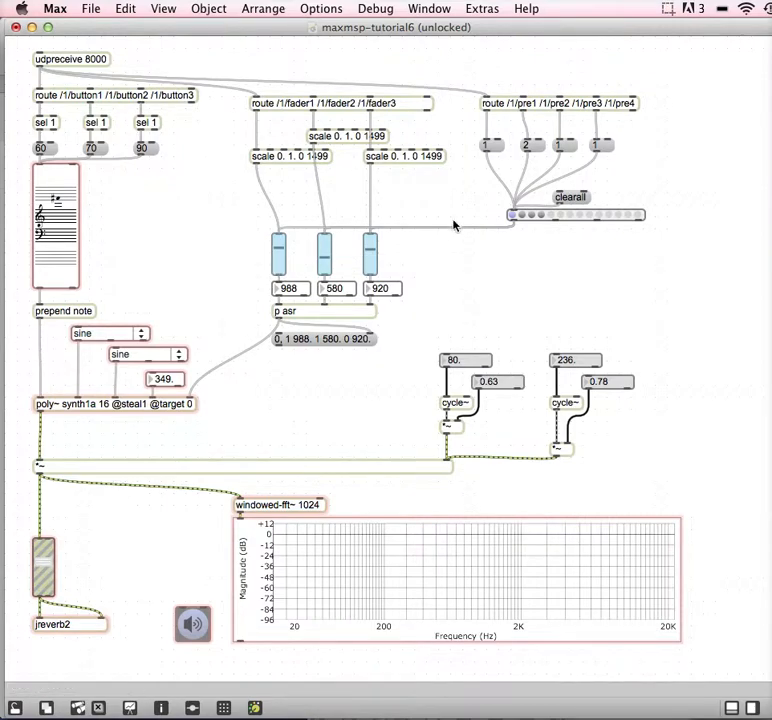
{"action": "left_click", "coordinate": [549, 218]}
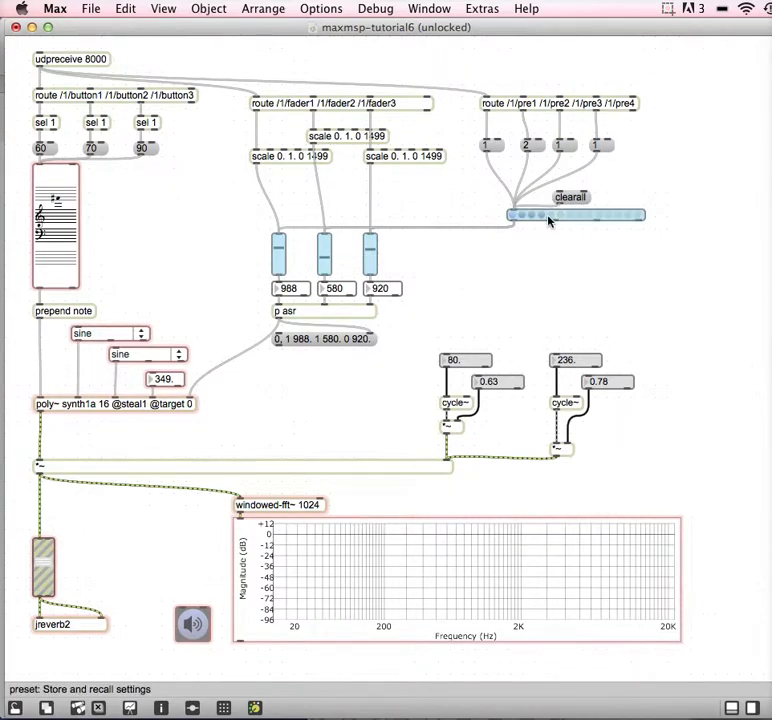
{"action": "right_click", "coordinate": [284, 264]}
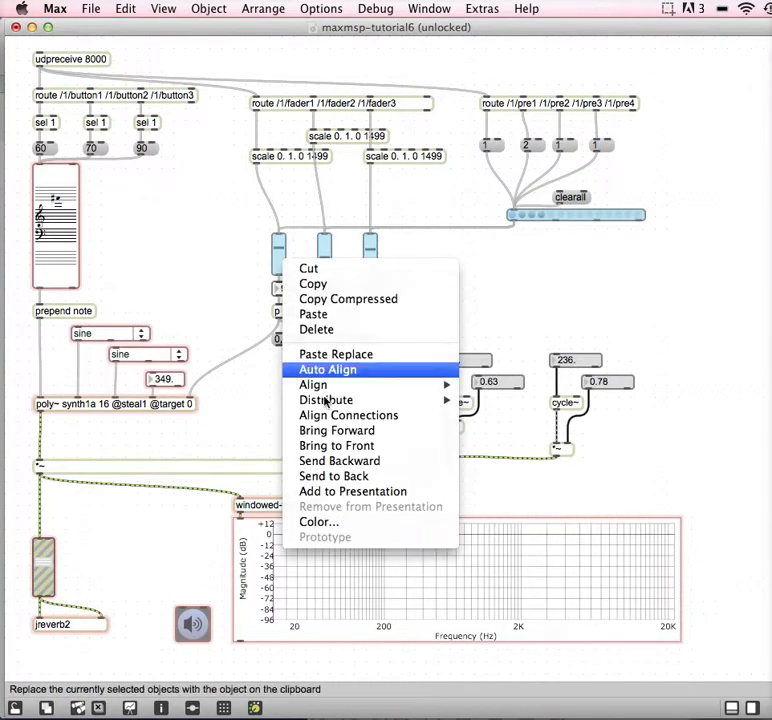
{"action": "left_click", "coordinate": [352, 493]}
{"action": "left_click", "coordinate": [650, 336]}
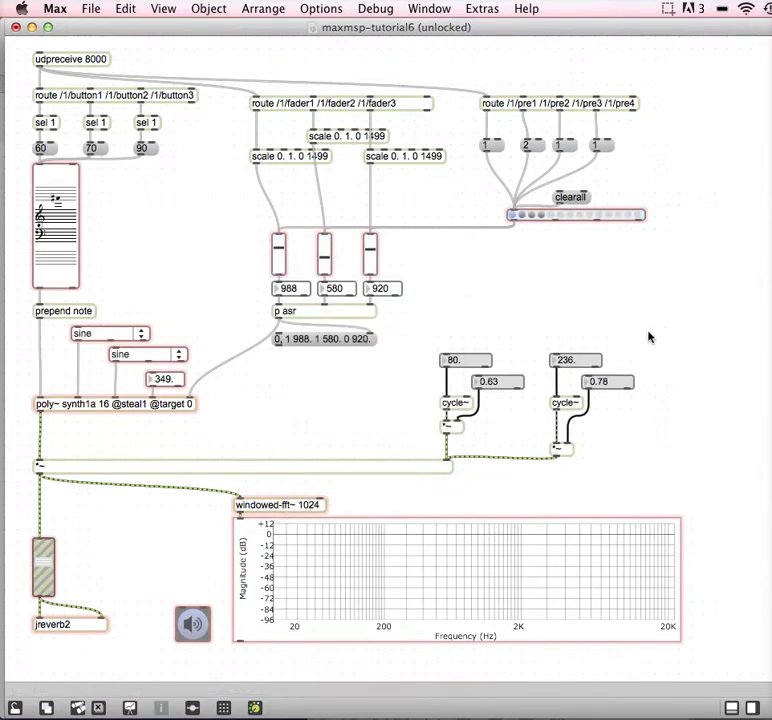
Step: Add the four number boxes feeding the two cycle~ oscillators to the presentation and switch to presentation mode
{"action": "left_click_drag", "start_coordinate": [667, 337], "coordinate": [436, 383]}
{"action": "right_click", "coordinate": [463, 363]}
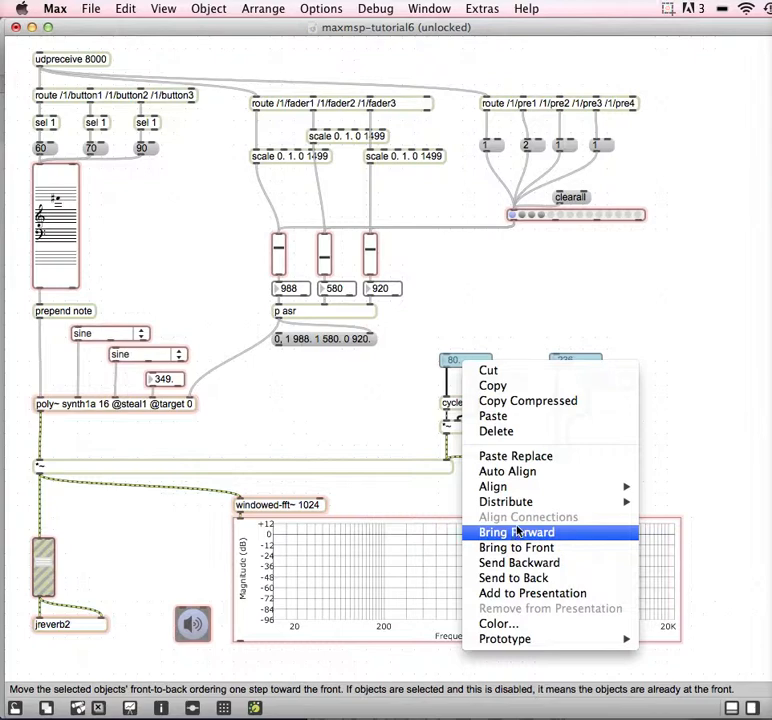
{"action": "left_click", "coordinate": [523, 594]}
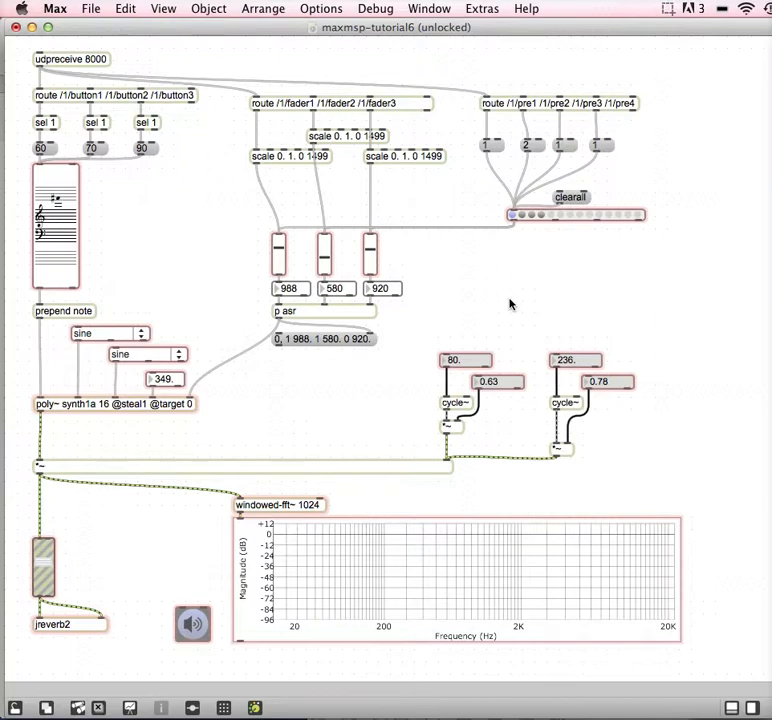
{"action": "key", "text": "super+alt+e"}
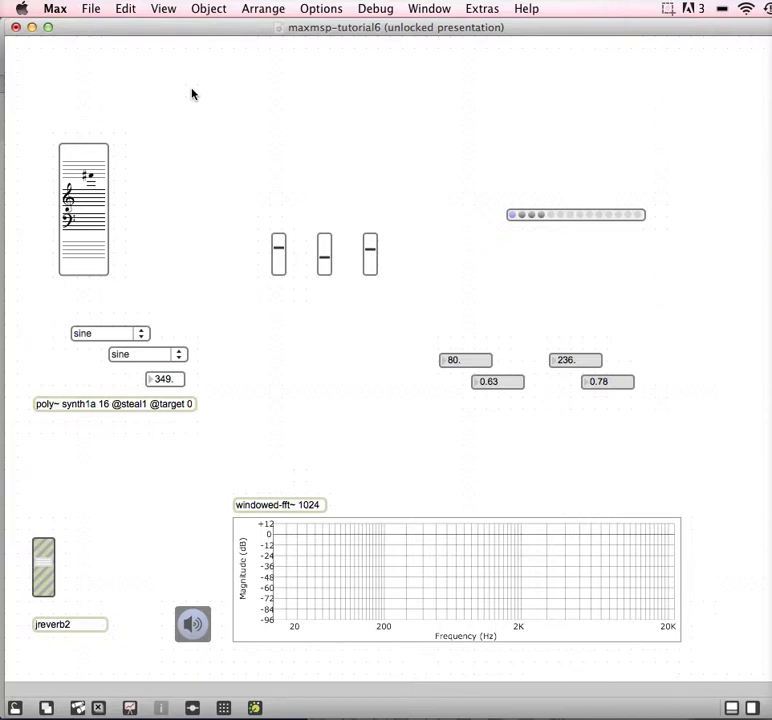
Step: Create a comment reading "Polyphonic Synth" in the empty area above the controls
{"action": "key", "text": "n"}
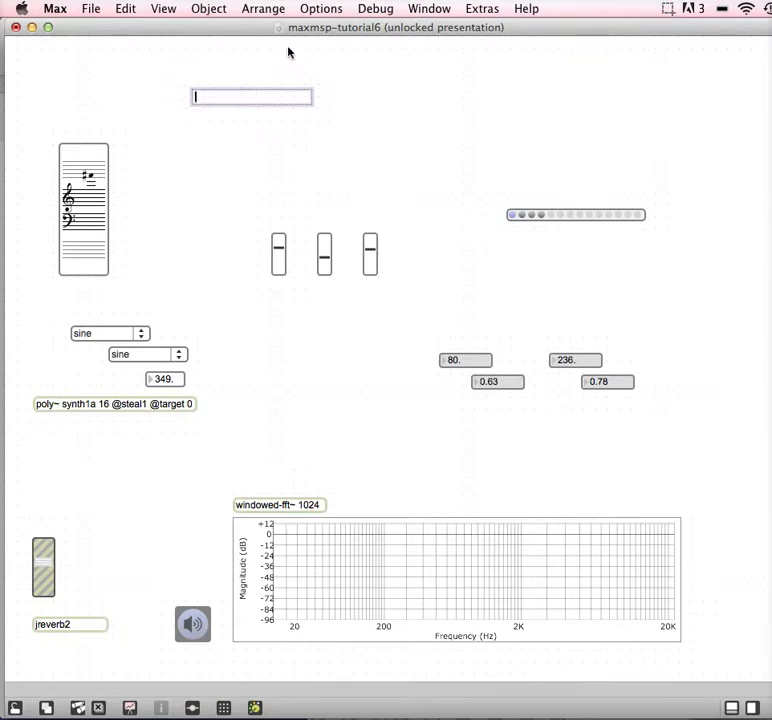
{"action": "type", "text": "Polyphonic Sn"}
{"action": "key", "text": "BackSpace"}
{"action": "type", "text": "yn"}
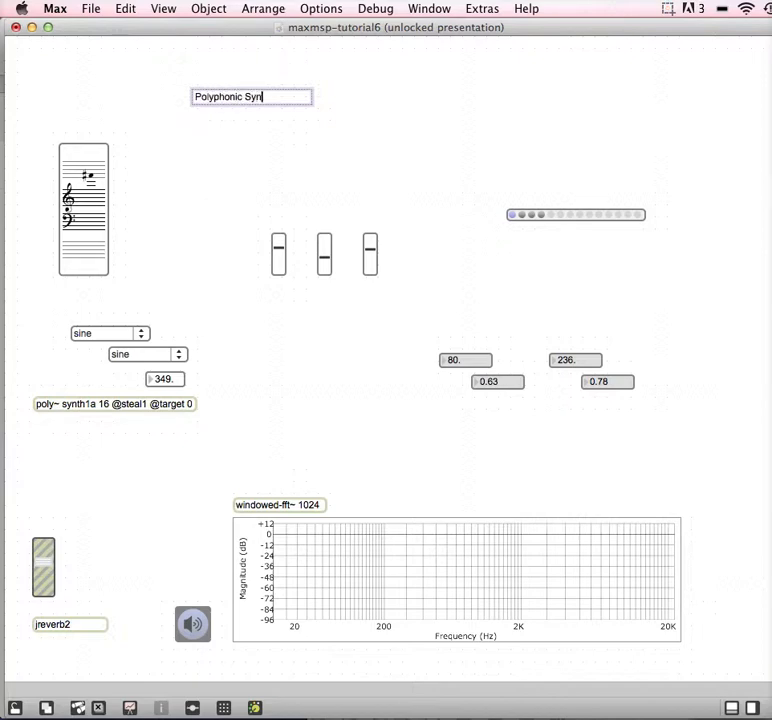
{"action": "type", "text": "th"}
{"action": "left_click", "coordinate": [324, 76]}
Step: Enlarge the "Polyphonic Synth" comment's text and box, and place it as a title in the upper-left corner of the patch
{"action": "left_click_drag", "start_coordinate": [301, 96], "coordinate": [307, 97]}
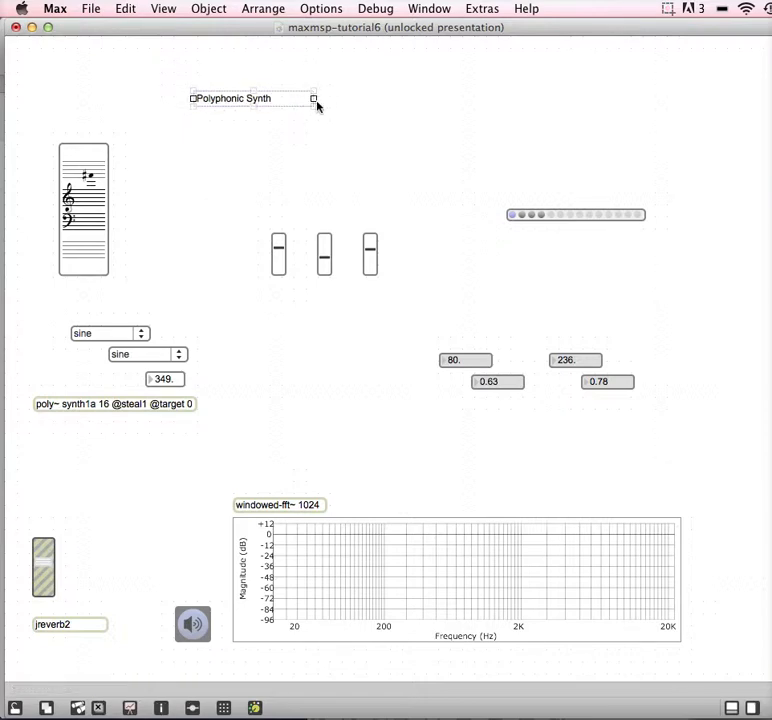
{"action": "mouse_move", "coordinate": [311, 98]}
{"action": "left_mouse_down"}
{"action": "mouse_move", "coordinate": [389, 98]}
{"action": "mouse_move", "coordinate": [359, 98]}
{"action": "left_mouse_up"}
{"action": "left_click_drag", "start_coordinate": [388, 181], "coordinate": [278, 108]}
{"action": "left_click_drag", "start_coordinate": [244, 98], "coordinate": [82, 68]}
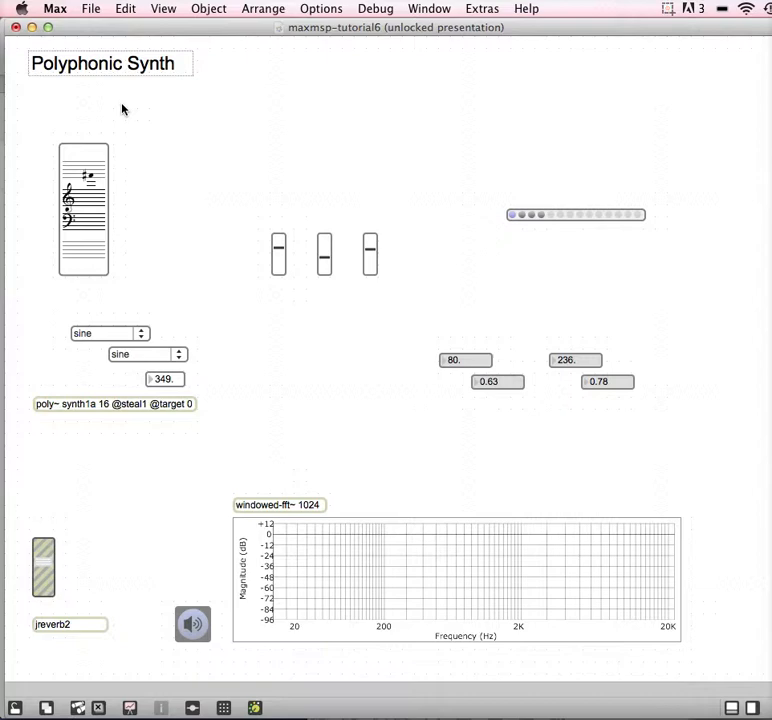
Step: Create a panel object and stretch it into a wide, shallow banner across the "Polyphonic Synth" title
{"action": "double_click", "coordinate": [122, 109]}
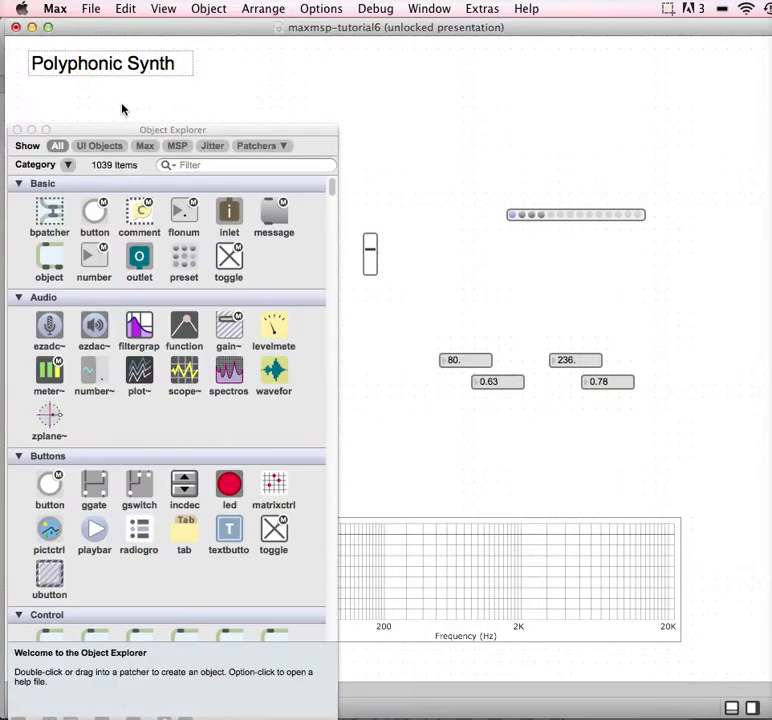
{"action": "left_click", "coordinate": [17, 130]}
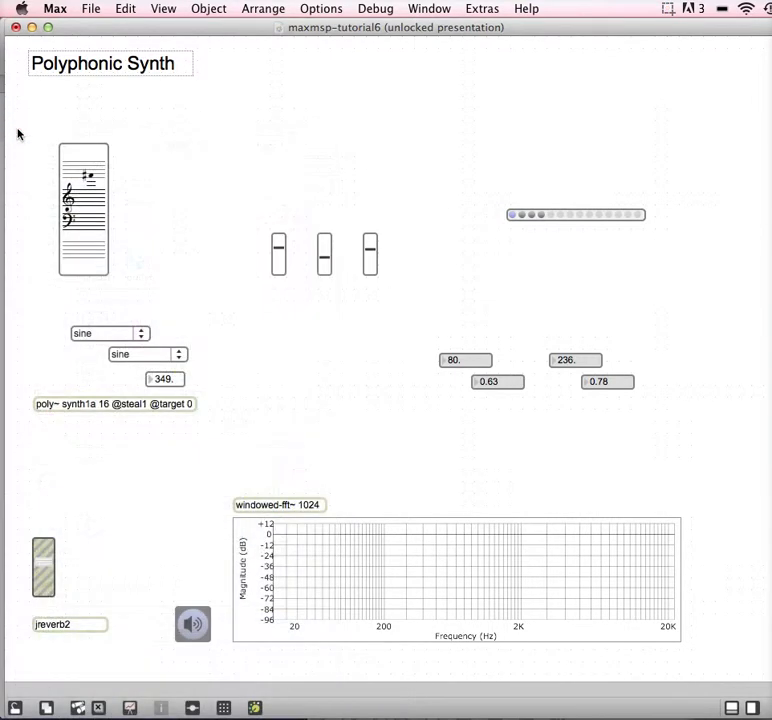
{"action": "type", "text": "n"}
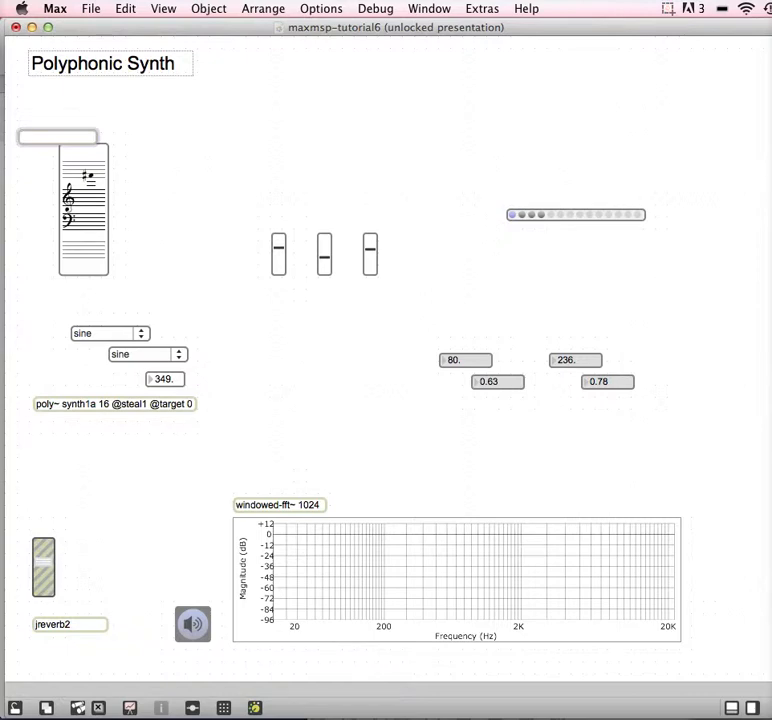
{"action": "type", "text": "panel"}
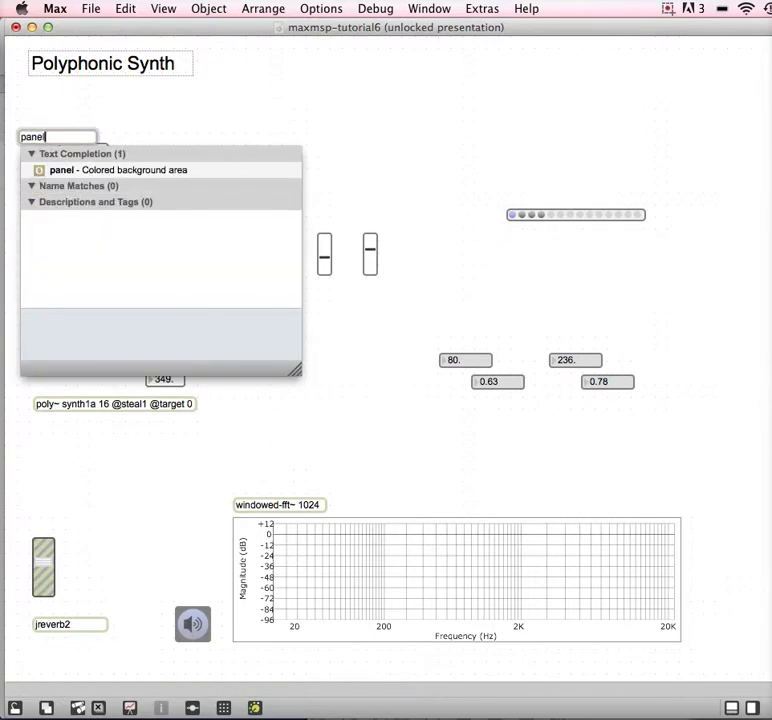
{"action": "left_click", "coordinate": [24, 109]}
{"action": "left_click_drag", "start_coordinate": [48, 153], "coordinate": [246, 131]}
{"action": "left_click_drag", "start_coordinate": [299, 200], "coordinate": [566, 62]}
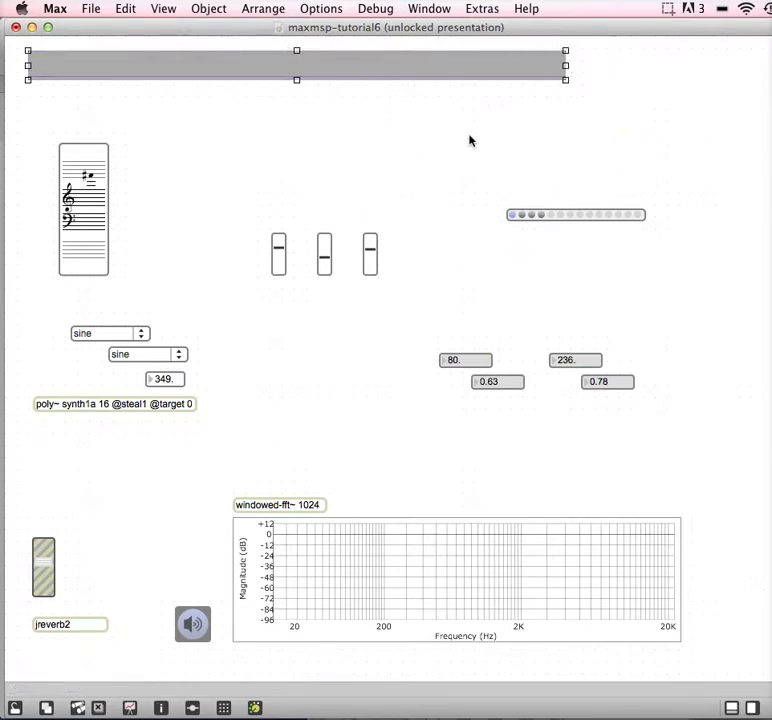
Step: Send the banner panel behind the title text and lock the patch to view the result
{"action": "right_click", "coordinate": [407, 68]}
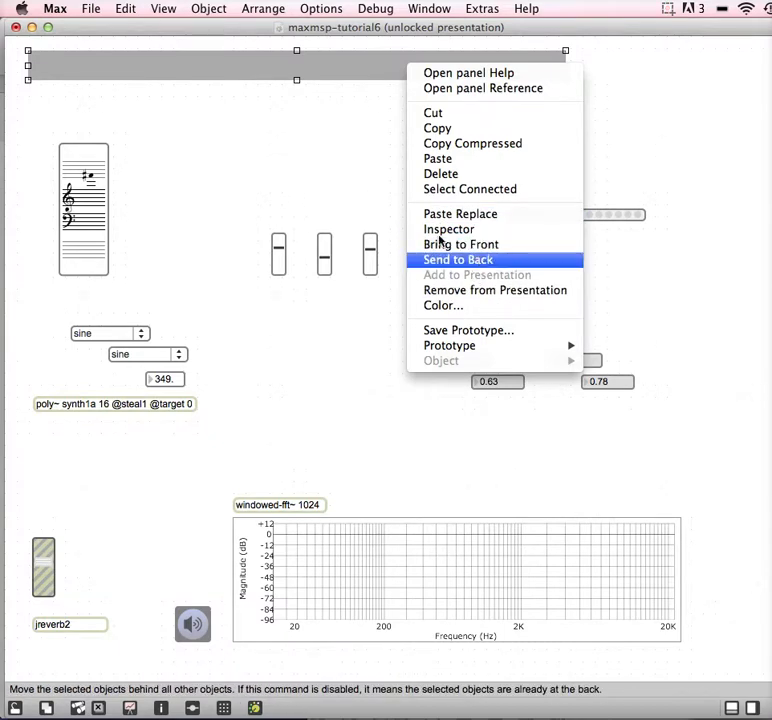
{"action": "left_click", "coordinate": [486, 261]}
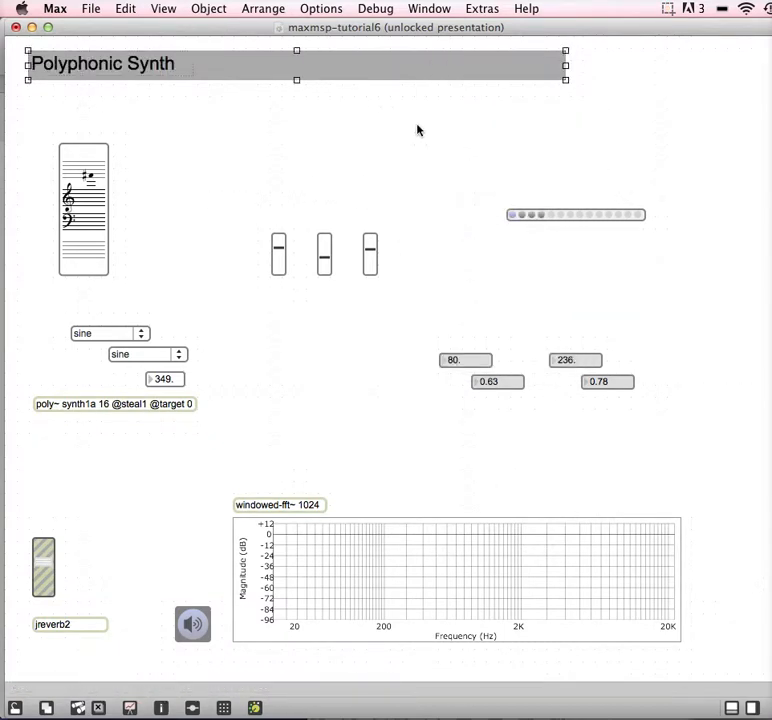
{"action": "key", "text": "super+e"}
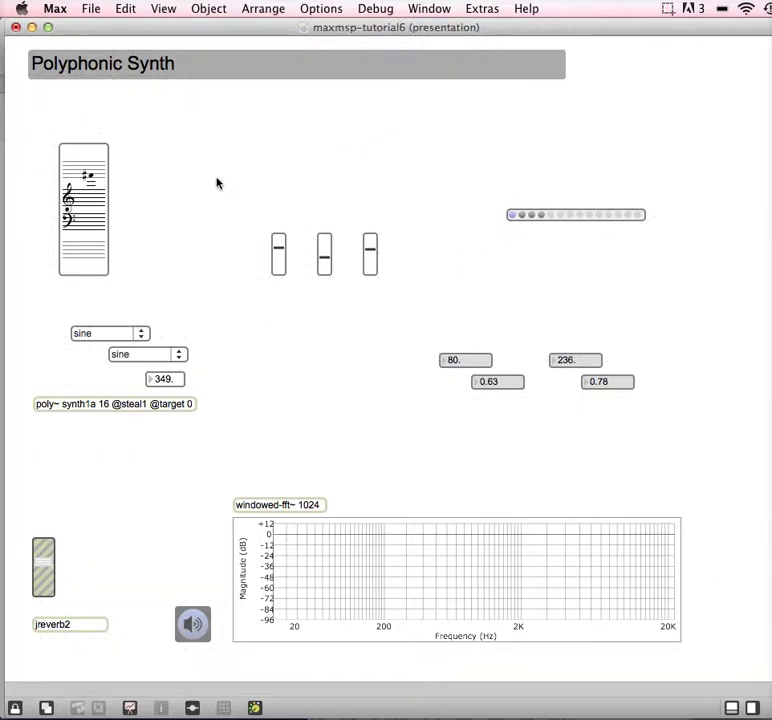
Step: Unlock the patch and move the note staff so it lines up under the left end of the title banner
{"action": "key", "text": "super+e"}
{"action": "left_click_drag", "start_coordinate": [107, 211], "coordinate": [72, 201]}
{"action": "left_click", "coordinate": [169, 138]}
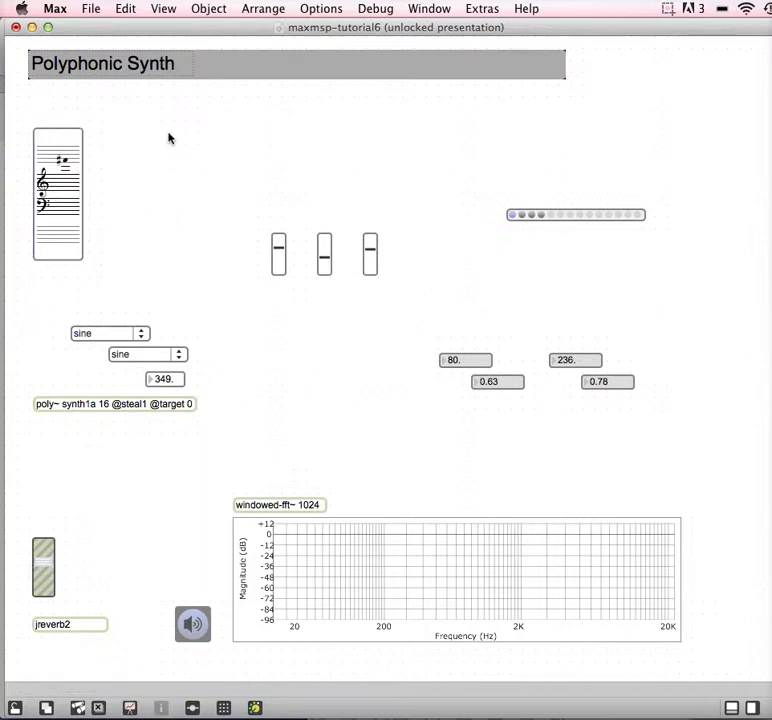
Step: Add a comment reading "MIDI Note", shrink its box to fit and place it directly above the note staff
{"action": "type", "text": "c"}
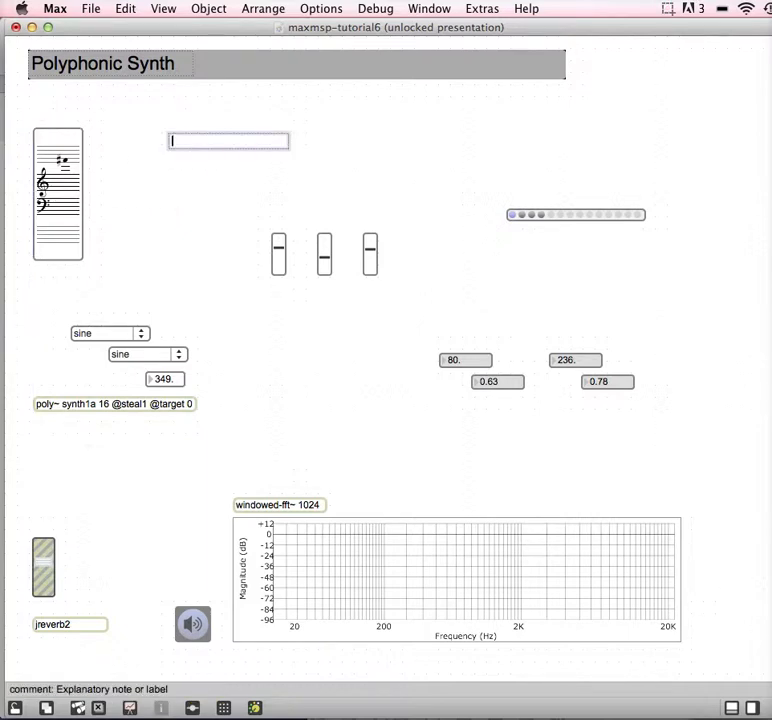
{"action": "type", "text": "MIDI Note"}
{"action": "left_click", "coordinate": [284, 126]}
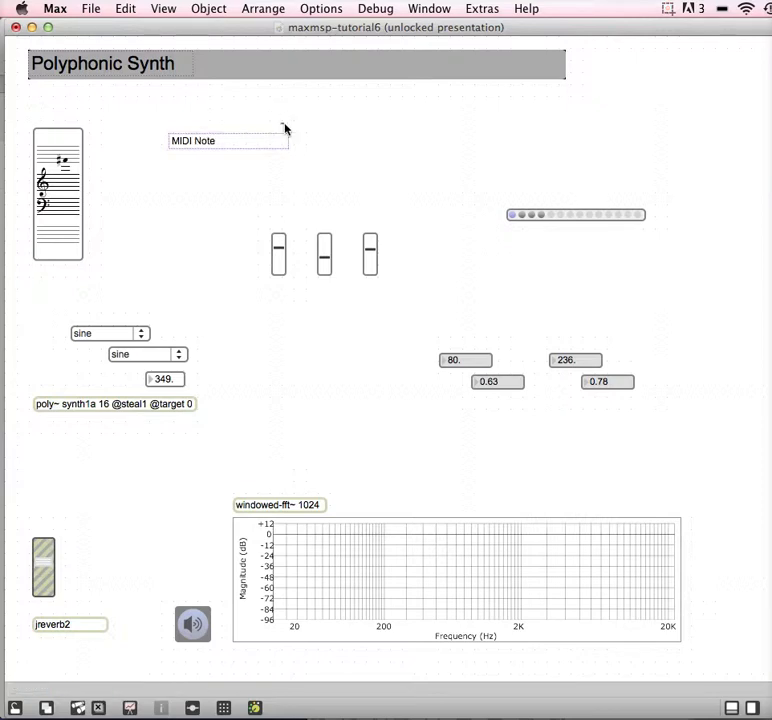
{"action": "left_click_drag", "start_coordinate": [286, 143], "coordinate": [55, 118]}
Step: Stack the two waveform menus beside the note staff, with the 349. number box next to the lower menu
{"action": "left_click", "coordinate": [196, 225]}
{"action": "left_click_drag", "start_coordinate": [193, 324], "coordinate": [150, 192]}
{"action": "left_click", "coordinate": [203, 215]}
{"action": "left_click", "coordinate": [187, 192]}
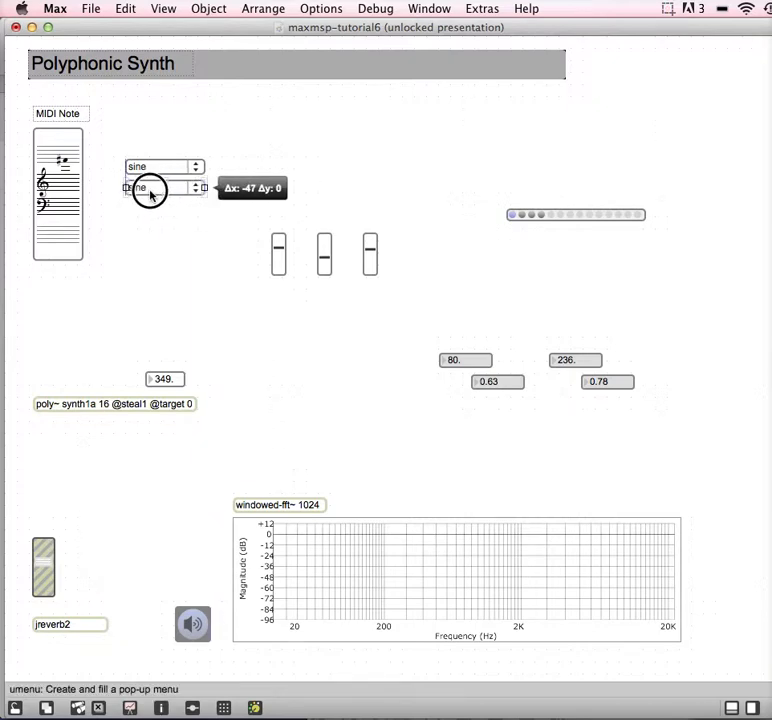
{"action": "left_click_drag", "start_coordinate": [170, 387], "coordinate": [232, 191]}
{"action": "left_click_drag", "start_coordinate": [260, 246], "coordinate": [112, 169]}
Step: Duplicate the "MIDI Note" comment, place the copy above the waveform menus and change its text to "Oscillators"
{"action": "left_click", "coordinate": [70, 114]}
{"action": "key", "text": "super+d"}
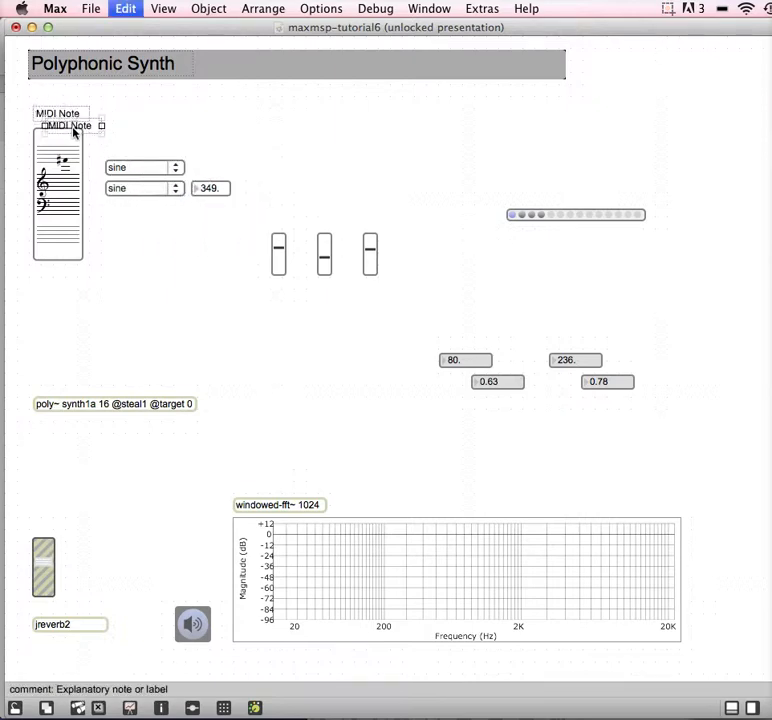
{"action": "left_click_drag", "start_coordinate": [72, 124], "coordinate": [219, 110]}
{"action": "double_click", "coordinate": [136, 116]}
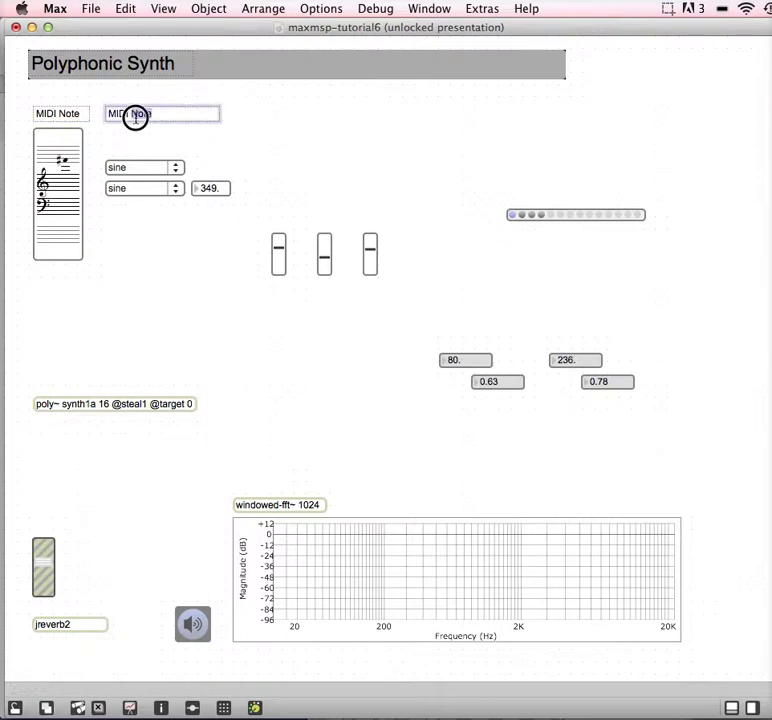
{"action": "key", "text": "BackSpace"}
{"action": "key", "text": "BackSpace"}
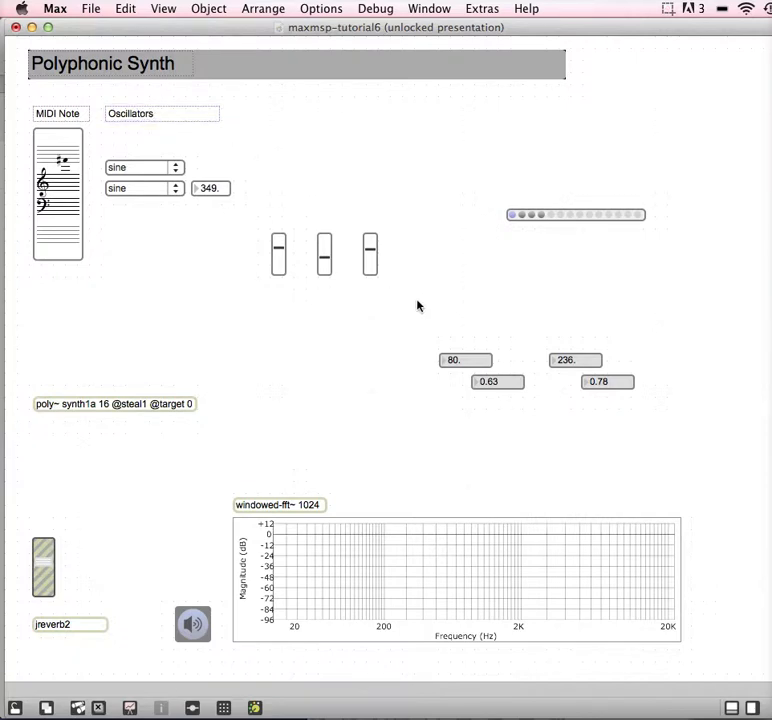
Step: Move the three sliders up beside the 349. number box and space them closely together
{"action": "left_click_drag", "start_coordinate": [418, 306], "coordinate": [282, 164]}
{"action": "left_click_drag", "start_coordinate": [411, 146], "coordinate": [312, 223]}
{"action": "left_click_drag", "start_coordinate": [326, 177], "coordinate": [305, 173]}
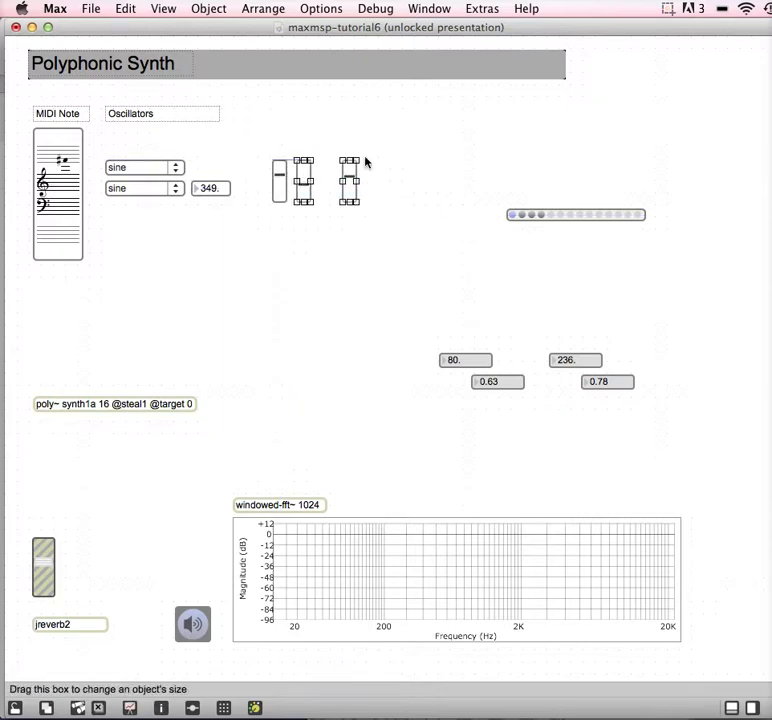
{"action": "left_click_drag", "start_coordinate": [397, 143], "coordinate": [343, 181]}
{"action": "left_click_drag", "start_coordinate": [347, 182], "coordinate": [325, 182]}
{"action": "left_click", "coordinate": [330, 233]}
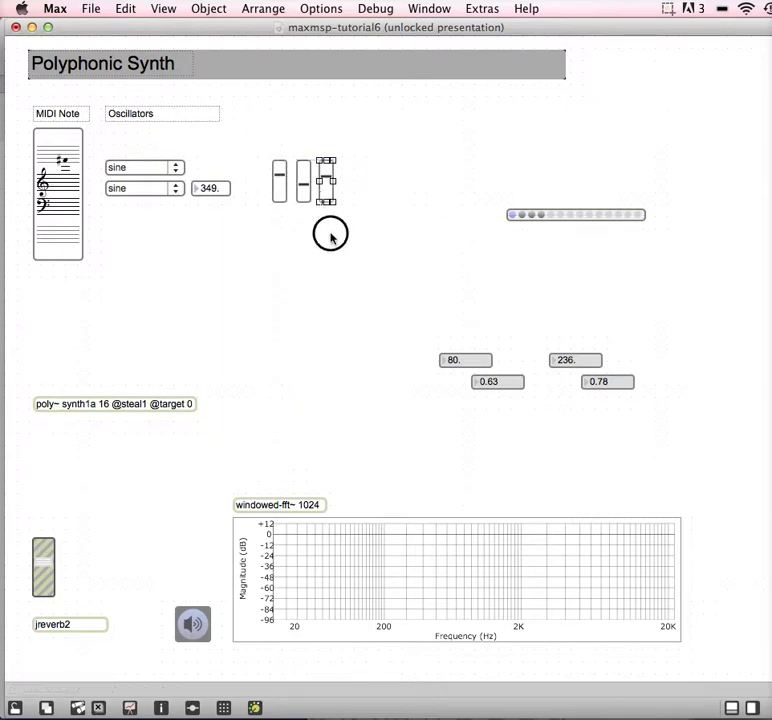
Step: Make the three sliders taller and wider, then shift them up and closer to the 349. number box
{"action": "left_click_drag", "start_coordinate": [332, 237], "coordinate": [273, 221]}
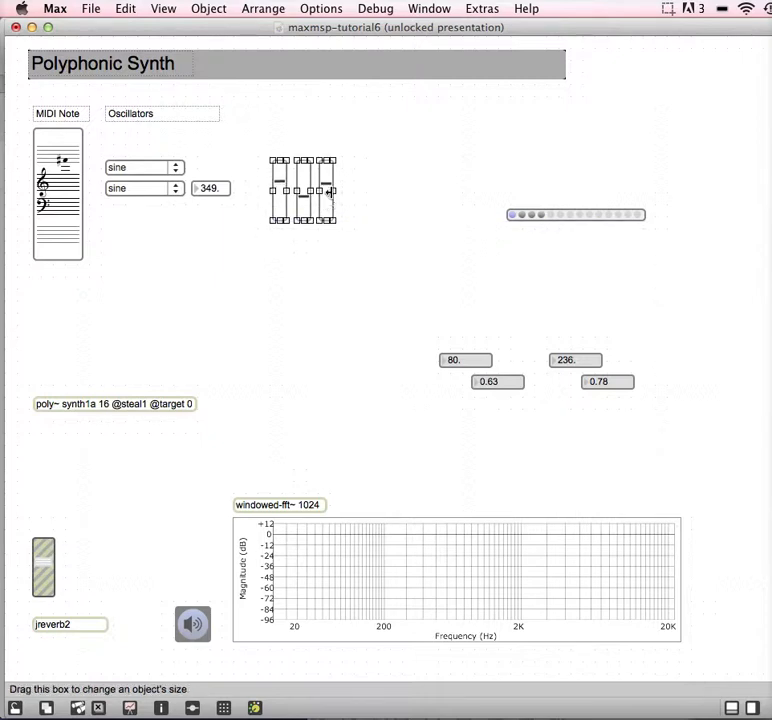
{"action": "left_click_drag", "start_coordinate": [322, 190], "coordinate": [337, 190]}
{"action": "left_click_drag", "start_coordinate": [389, 284], "coordinate": [266, 187]}
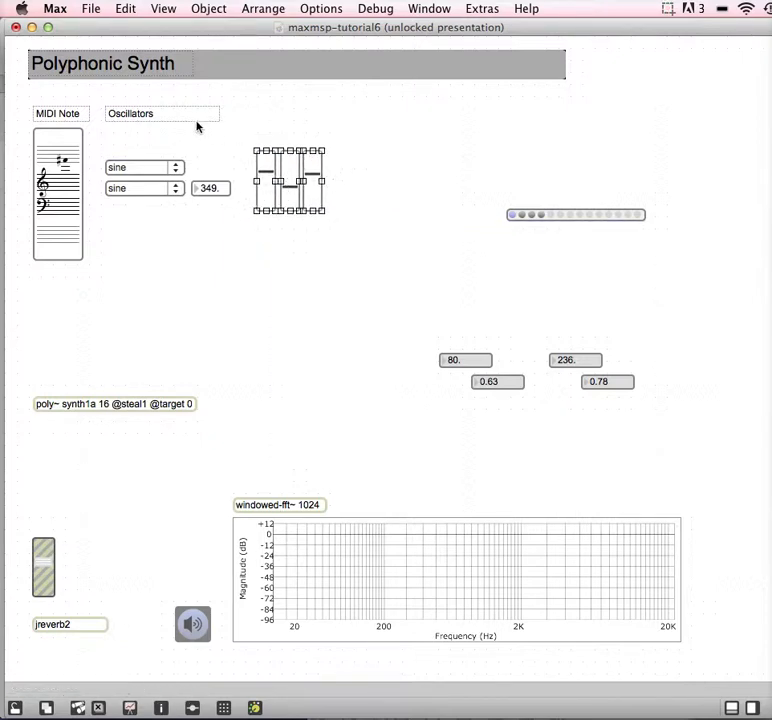
Step: Add an "Amplitude Envelope" comment above the sliders and fit the preset object between them, narrowed to the sliders' combined width
{"action": "left_click", "coordinate": [166, 118]}
{"action": "left_click_drag", "start_coordinate": [166, 121], "coordinate": [291, 117]}
{"action": "double_click", "coordinate": [290, 115]}
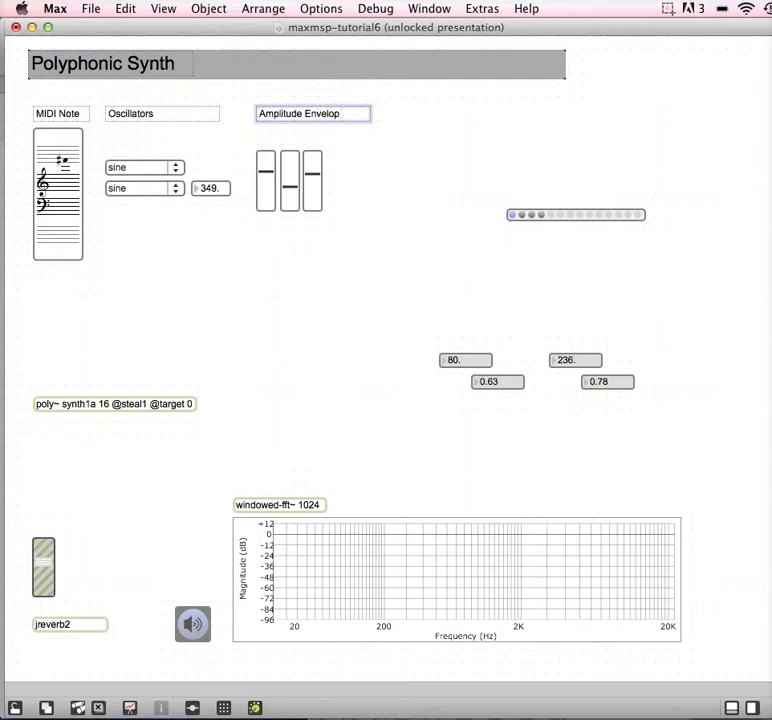
{"action": "left_click", "coordinate": [405, 179]}
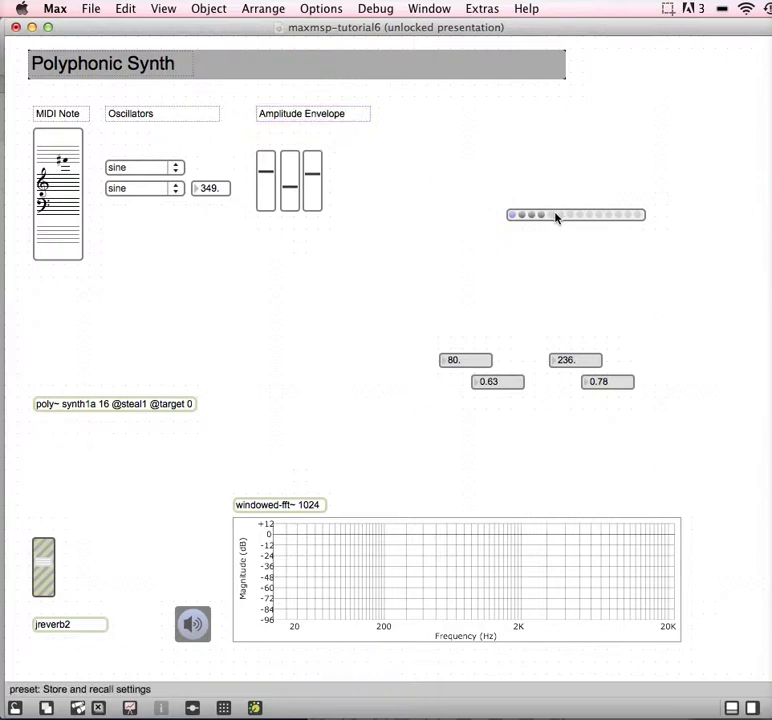
{"action": "left_click_drag", "start_coordinate": [557, 217], "coordinate": [309, 136]}
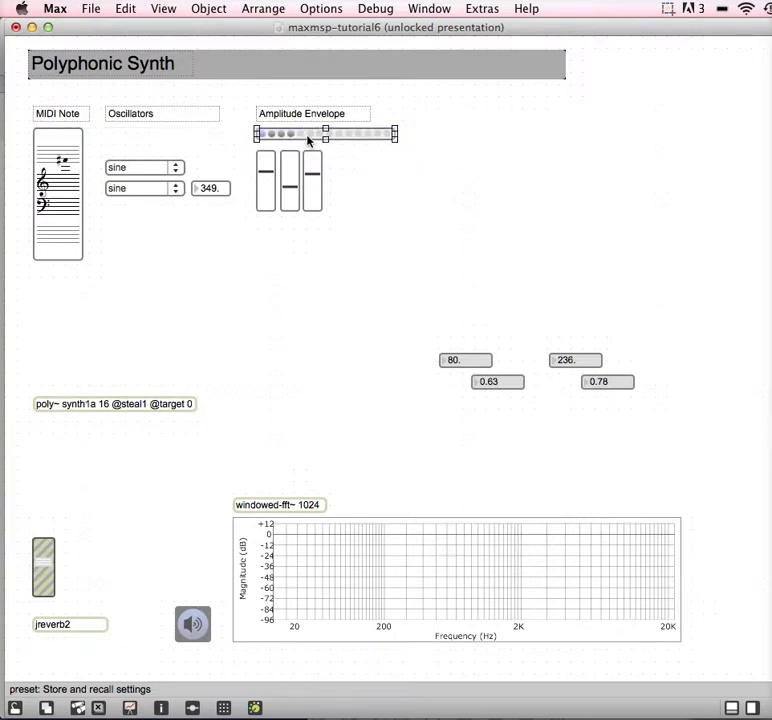
{"action": "left_click_drag", "start_coordinate": [395, 137], "coordinate": [322, 138]}
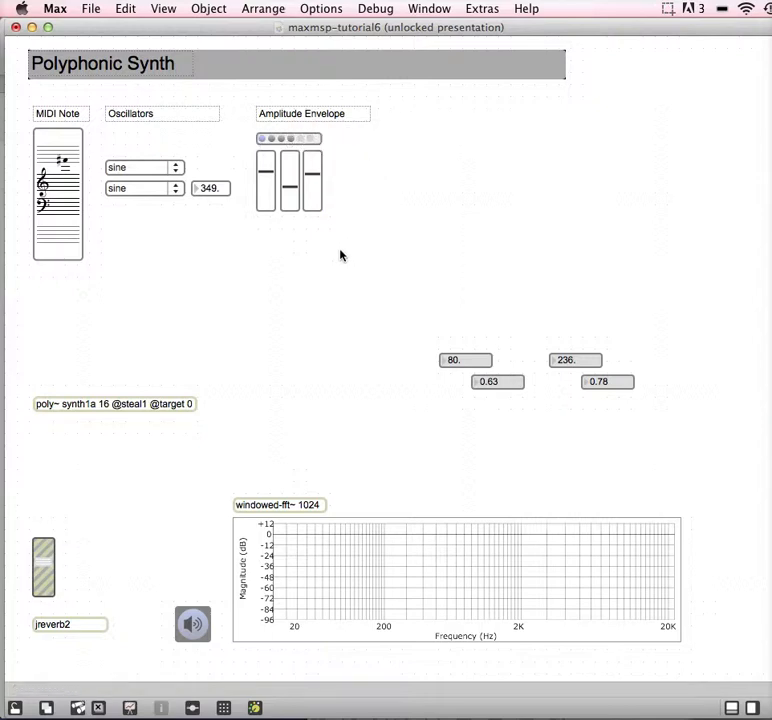
Step: Place the poly~ synth1a object below the waveform menus and shift the amplitude envelope group right to make room
{"action": "left_click_drag", "start_coordinate": [85, 404], "coordinate": [155, 241]}
{"action": "left_click_drag", "start_coordinate": [367, 229], "coordinate": [284, 110]}
{"action": "left_click_drag", "start_coordinate": [143, 248], "coordinate": [145, 216]}
{"action": "left_click", "coordinate": [218, 337]}
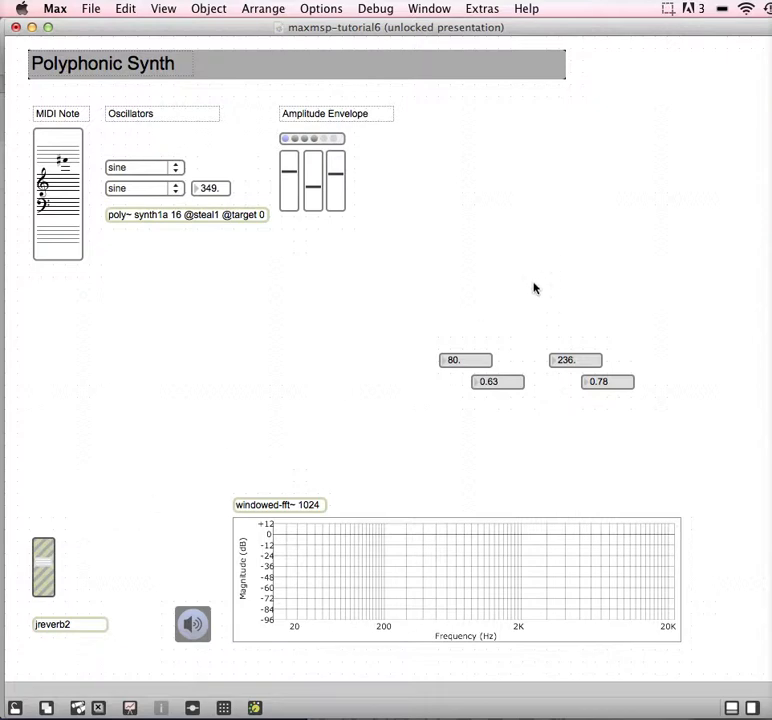
Step: Align the four float number boxes in a two-by-two grid and place it to the right of the amplitude envelope sliders
{"action": "left_click_drag", "start_coordinate": [466, 350], "coordinate": [486, 358]}
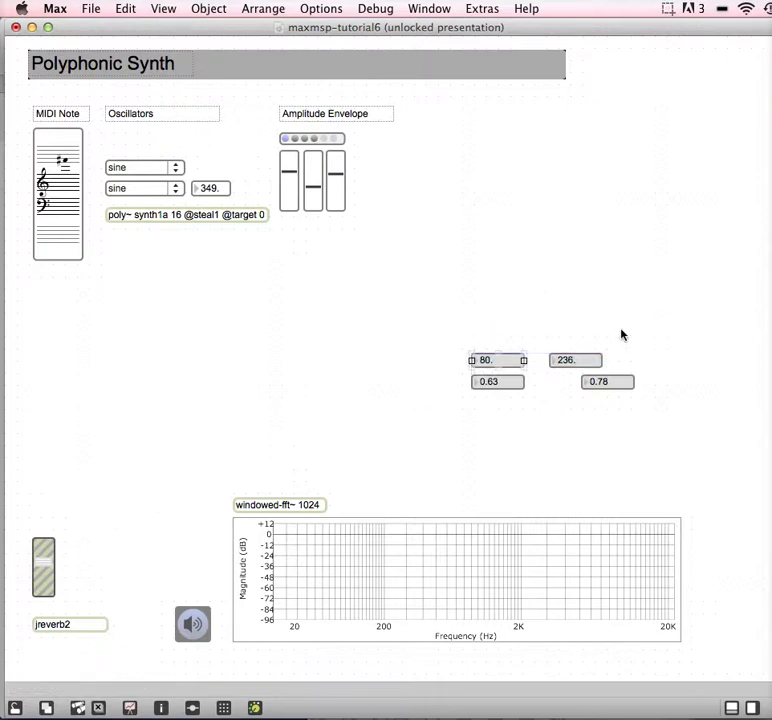
{"action": "left_click_drag", "start_coordinate": [620, 333], "coordinate": [574, 364]}
{"action": "left_click_drag", "start_coordinate": [568, 361], "coordinate": [601, 358]}
{"action": "left_click_drag", "start_coordinate": [655, 333], "coordinate": [584, 410]}
{"action": "left_click_drag", "start_coordinate": [600, 366], "coordinate": [557, 367]}
{"action": "left_click_drag", "start_coordinate": [594, 427], "coordinate": [491, 353]}
{"action": "left_click_drag", "start_coordinate": [491, 355], "coordinate": [449, 139]}
Step: Copy the "Amplitude Envelope" comment above the number box grid and change it to "LFO Tremolo" and "Ring Modulation" on two lines
{"action": "left_click", "coordinate": [348, 121]}
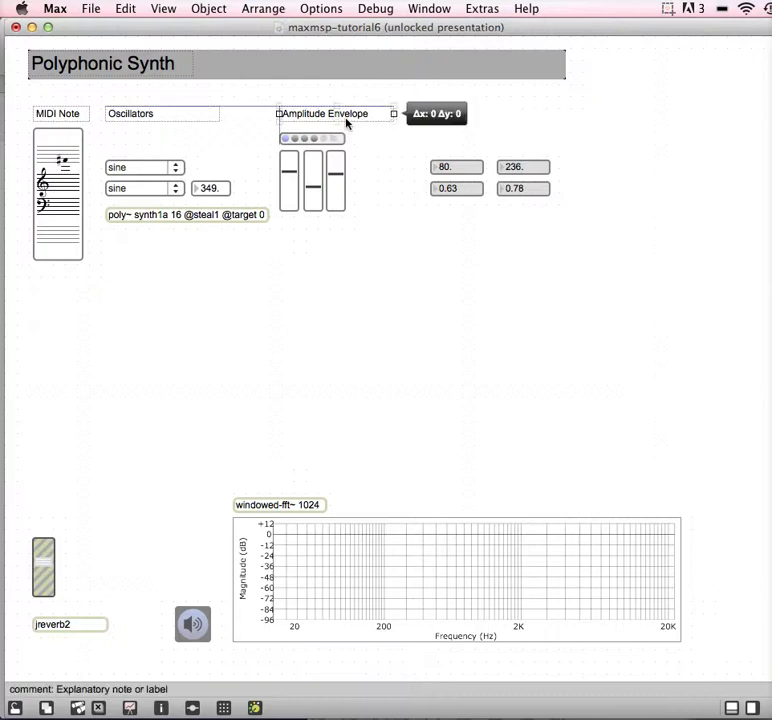
{"action": "key", "text": "super+c"}
{"action": "key", "text": "super+v"}
{"action": "left_click_drag", "start_coordinate": [341, 124], "coordinate": [477, 109]}
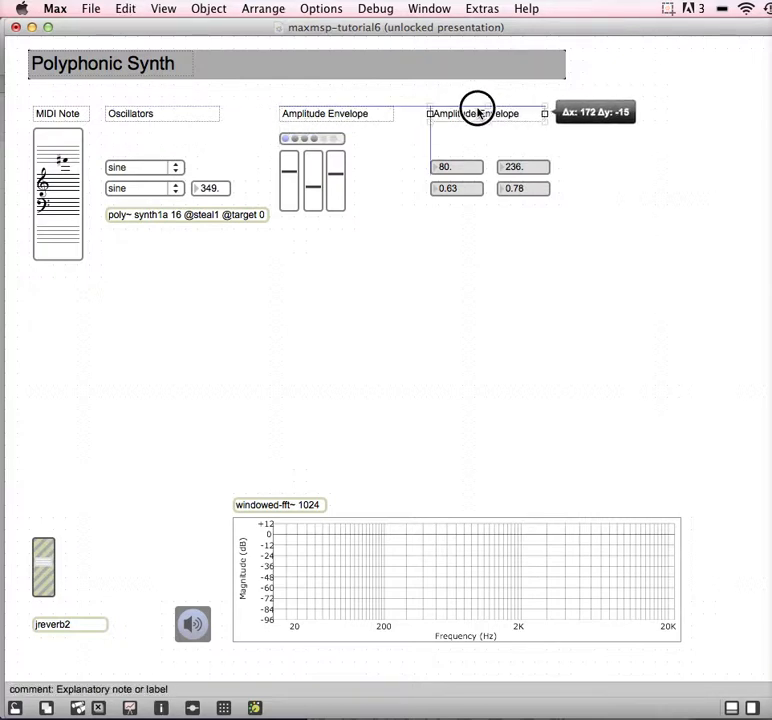
{"action": "double_click", "coordinate": [466, 110]}
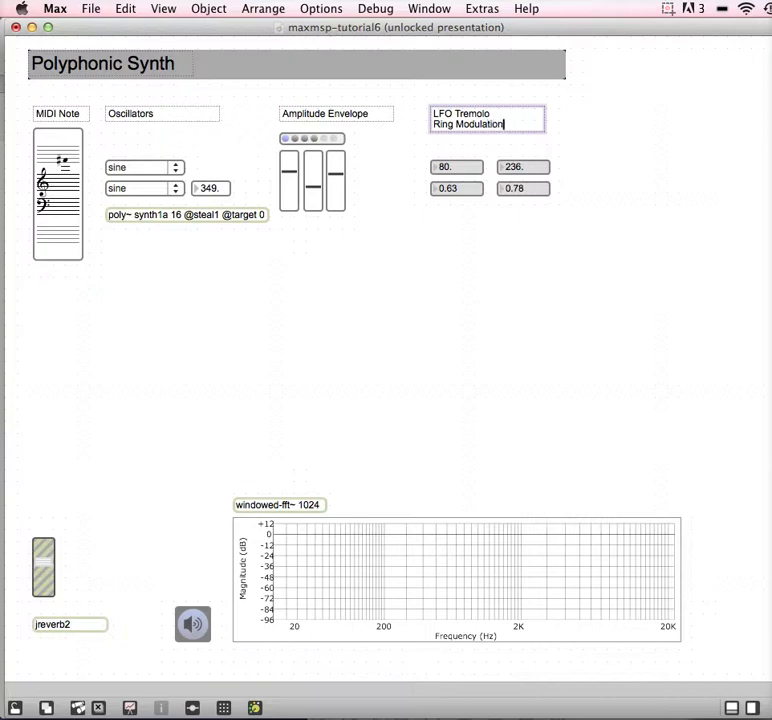
{"action": "left_click", "coordinate": [498, 258]}
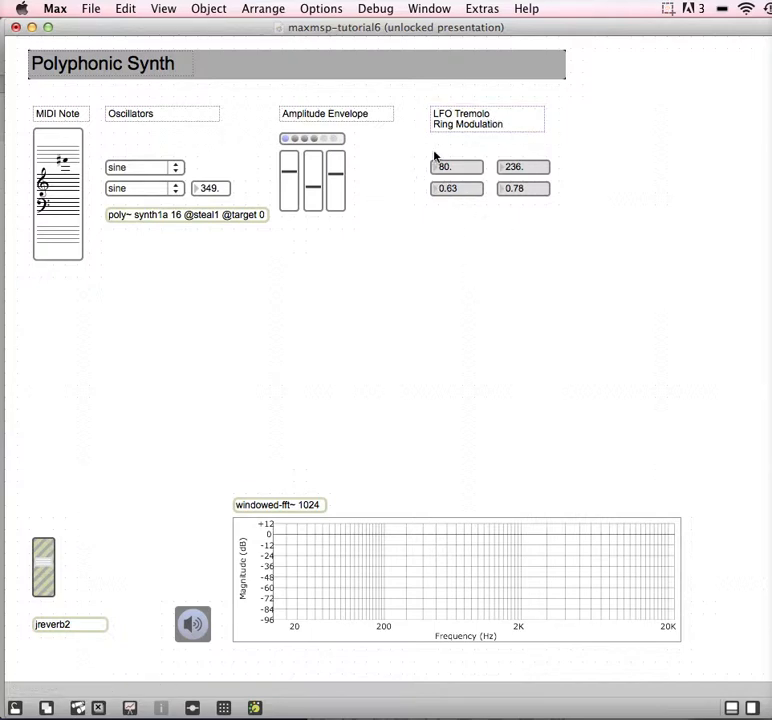
Step: Add "freq." and "pitch" comments above the two number box columns, each narrowed to the width of its boxes
{"action": "key", "text": "c"}
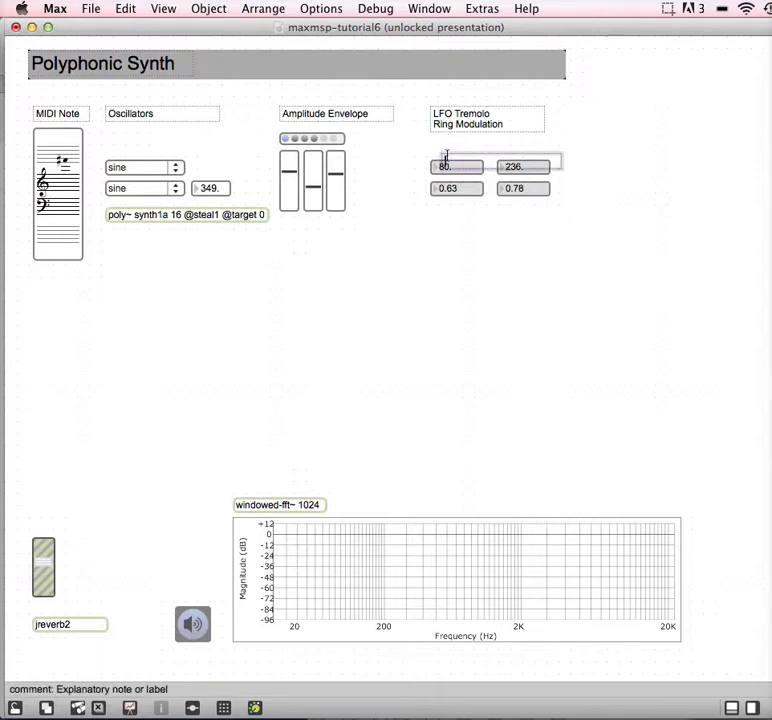
{"action": "left_click", "coordinate": [474, 151]}
{"action": "left_click", "coordinate": [480, 160]}
{"action": "left_click_drag", "start_coordinate": [460, 161], "coordinate": [451, 148]}
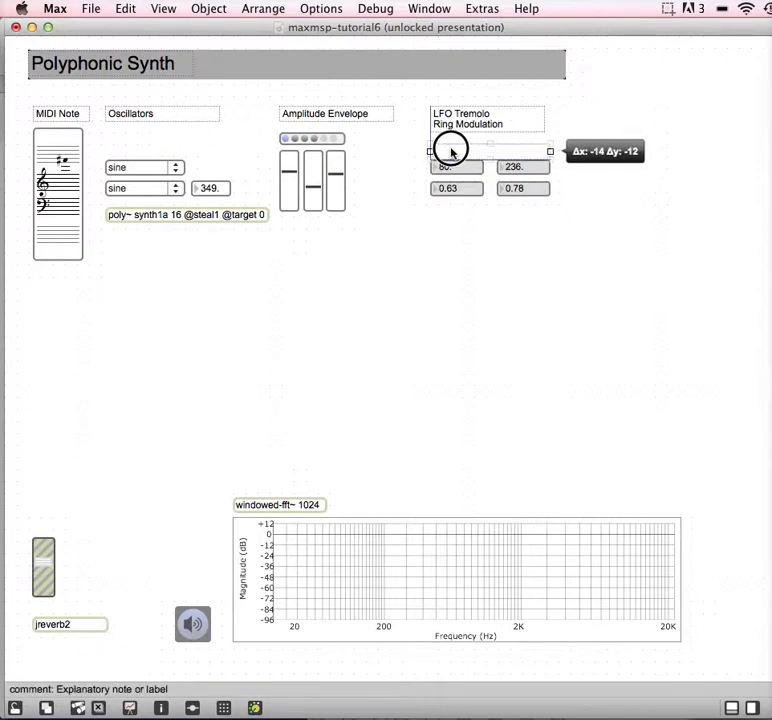
{"action": "double_click", "coordinate": [451, 149]}
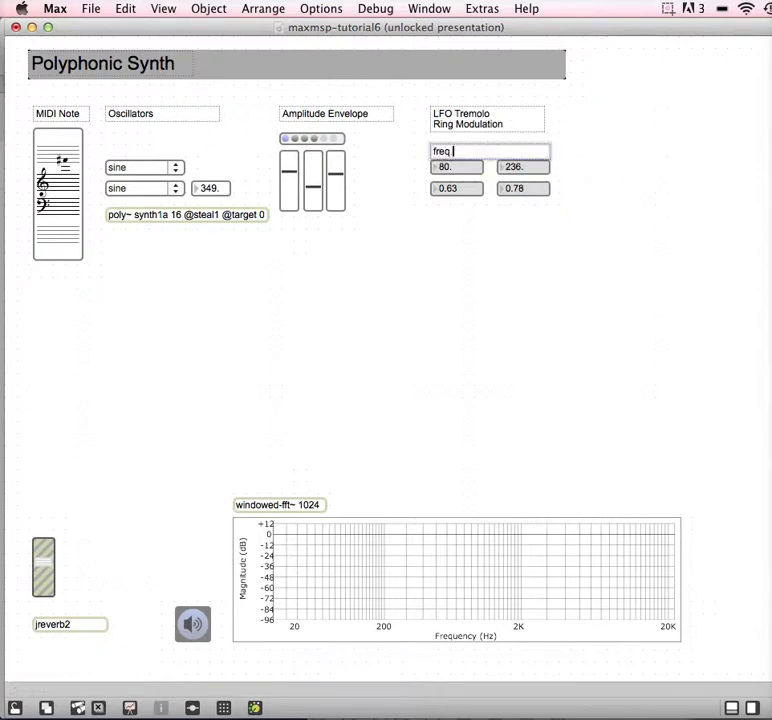
{"action": "left_click", "coordinate": [638, 166]}
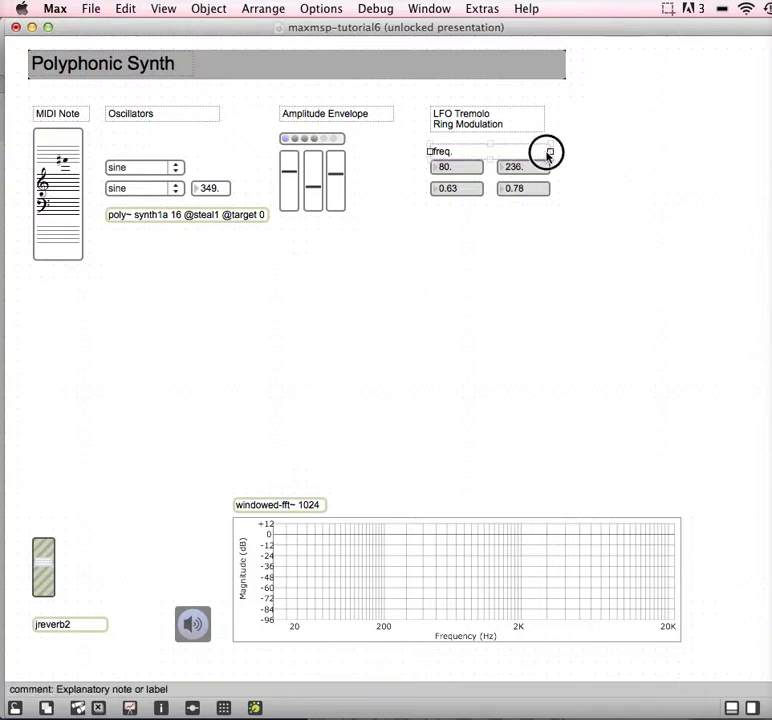
{"action": "left_click", "coordinate": [548, 153]}
{"action": "left_click_drag", "start_coordinate": [548, 150], "coordinate": [518, 152]}
{"action": "key", "text": "super+d"}
{"action": "double_click", "coordinate": [509, 151]}
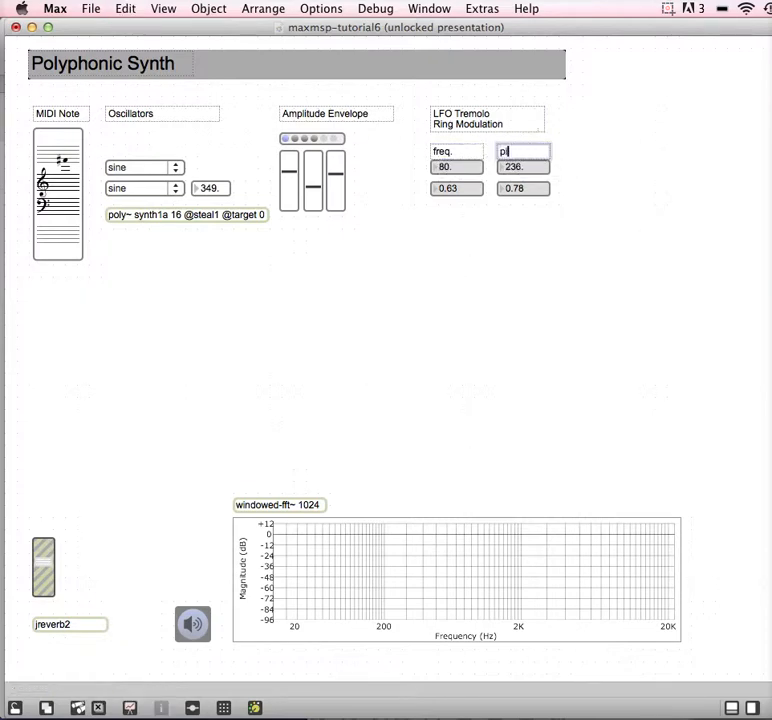
Step: Bring the pitch column closer to the freq. column and nudge the whole LFO group left toward the amplitude envelope
{"action": "left_click_drag", "start_coordinate": [570, 228], "coordinate": [515, 155]}
{"action": "left_click_drag", "start_coordinate": [570, 233], "coordinate": [436, 117]}
{"action": "key", "text": "Left"}
{"action": "key", "text": "Left"}
{"action": "key", "text": "Left"}
{"action": "key", "text": "Left"}
{"action": "key", "text": "Left"}
{"action": "key", "text": "Left"}
{"action": "key", "text": "Left"}
{"action": "key", "text": "Left"}
{"action": "key", "text": "Left"}
{"action": "key", "text": "Left"}
{"action": "key", "text": "Left"}
{"action": "key", "text": "Left"}
{"action": "key", "text": "Left"}
{"action": "key", "text": "Left"}
{"action": "key", "text": "Left"}
{"action": "key", "text": "Left"}
{"action": "key", "text": "Left"}
{"action": "key", "text": "Left"}
{"action": "key", "text": "Left"}
{"action": "key", "text": "Left"}
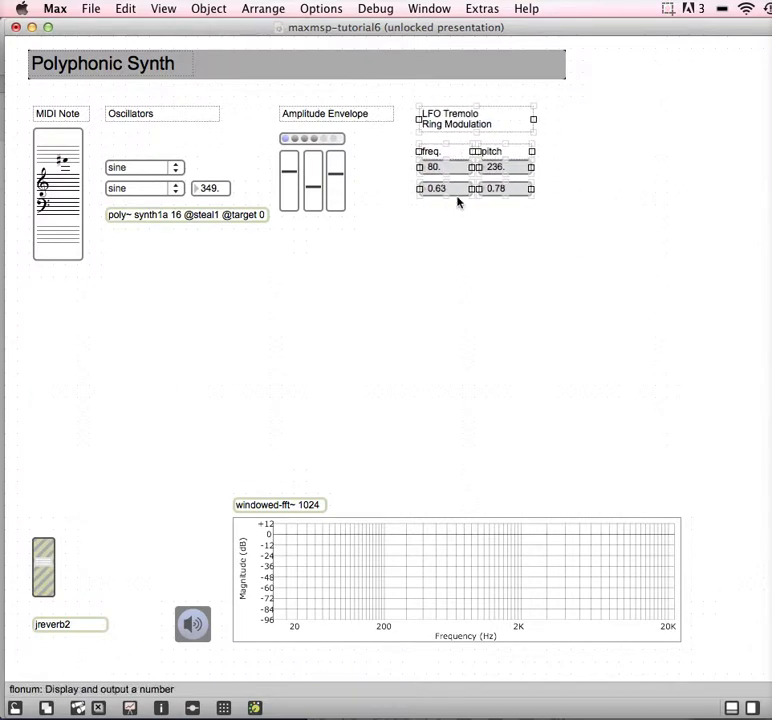
{"action": "left_click", "coordinate": [460, 253]}
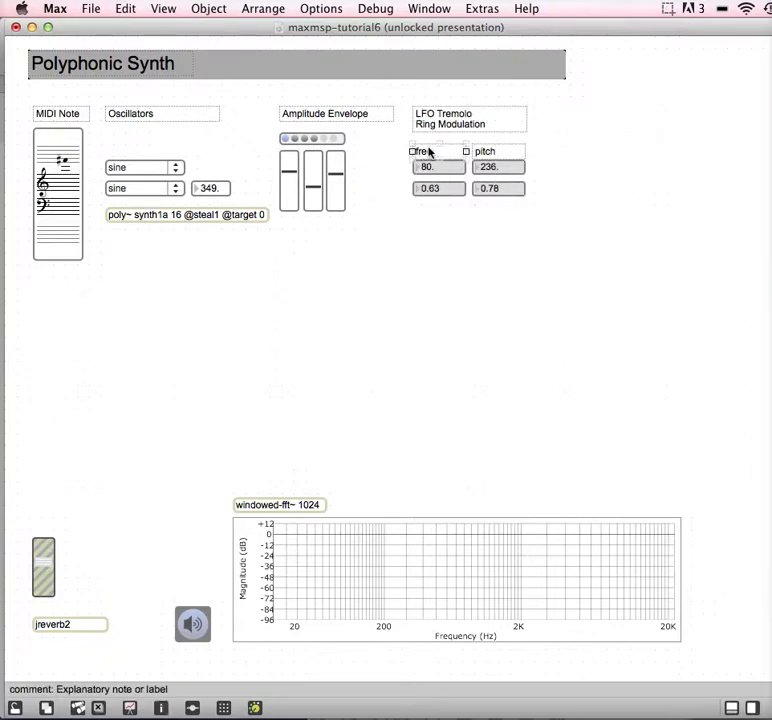
Step: Add small comments "1" and "2" directly to the left of the upper and lower number box rows
{"action": "left_click_drag", "start_coordinate": [432, 165], "coordinate": [396, 172]}
{"action": "double_click", "coordinate": [414, 263]}
{"action": "left_click", "coordinate": [437, 269]}
{"action": "left_click", "coordinate": [416, 292]}
{"action": "left_click", "coordinate": [404, 181]}
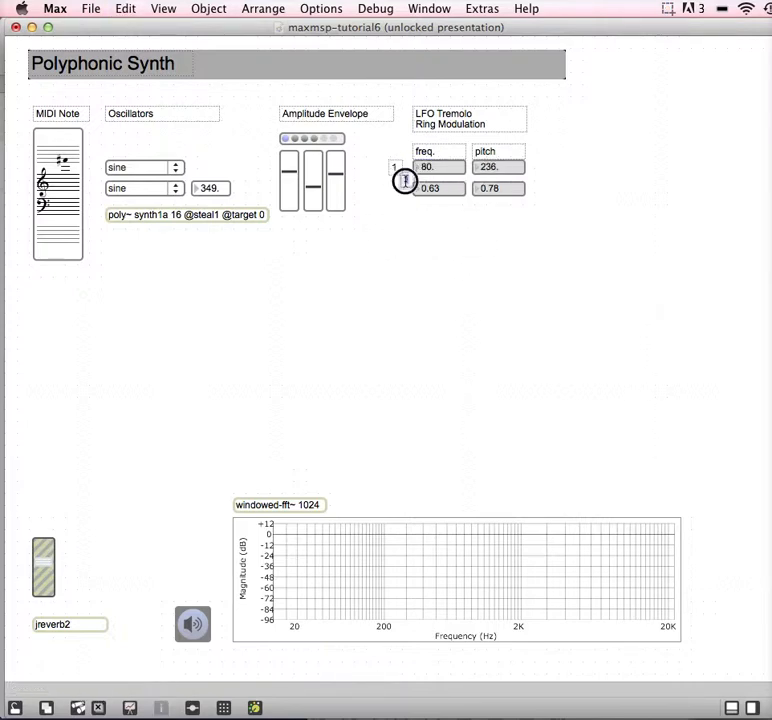
{"action": "left_click_drag", "start_coordinate": [407, 180], "coordinate": [397, 186]}
{"action": "left_click_drag", "start_coordinate": [557, 254], "coordinate": [389, 164]}
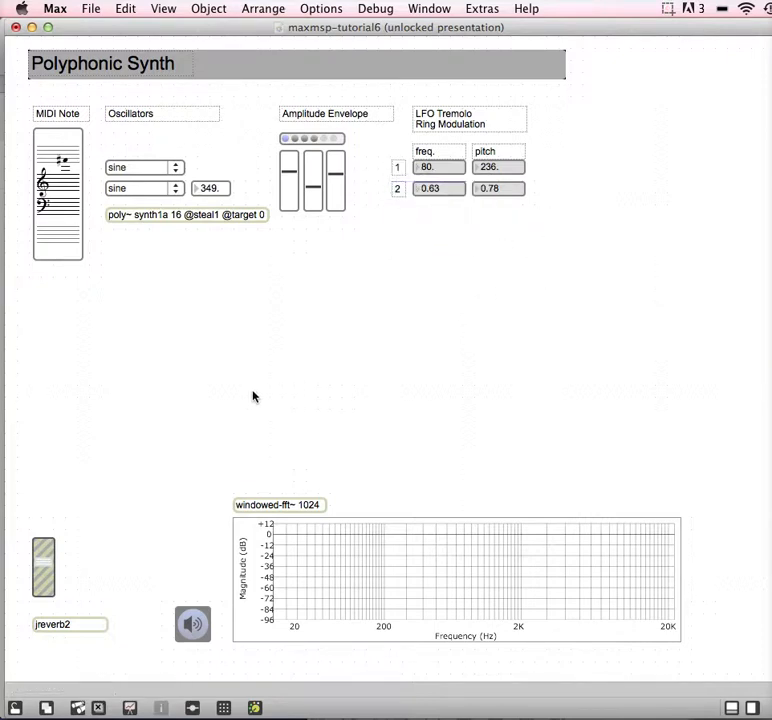
Step: Move the gain slider and the speaker button to the right of the LFO group, stacked with the slider on top
{"action": "left_click_drag", "start_coordinate": [63, 590], "coordinate": [640, 176]}
{"action": "left_click_drag", "start_coordinate": [193, 624], "coordinate": [641, 226]}
{"action": "left_click_drag", "start_coordinate": [694, 296], "coordinate": [631, 131]}
{"action": "left_click_drag", "start_coordinate": [648, 176], "coordinate": [640, 167]}
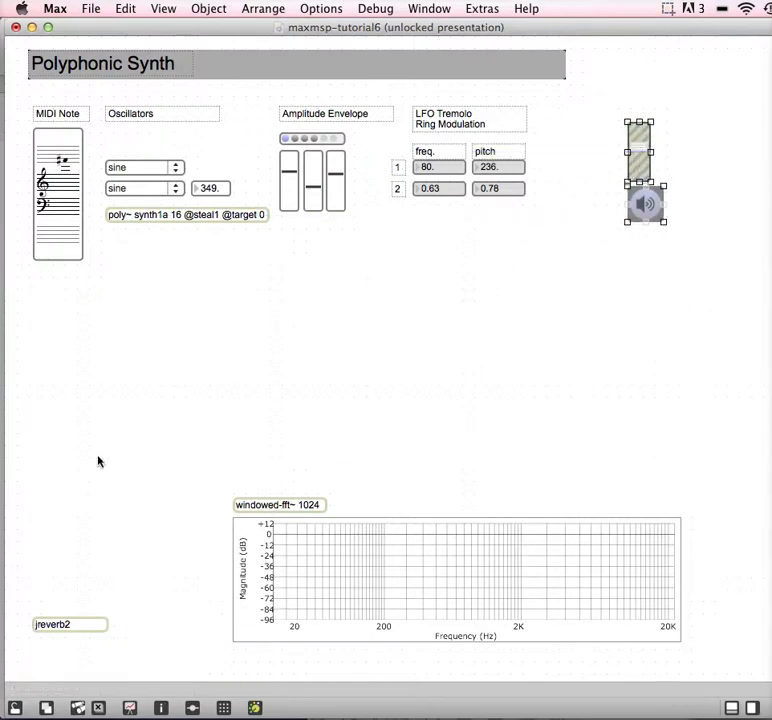
Step: Place the jreverb2 object between the LFO number boxes and the gain slider, narrow it, and shift the slider and speaker button right
{"action": "left_click_drag", "start_coordinate": [48, 628], "coordinate": [582, 198]}
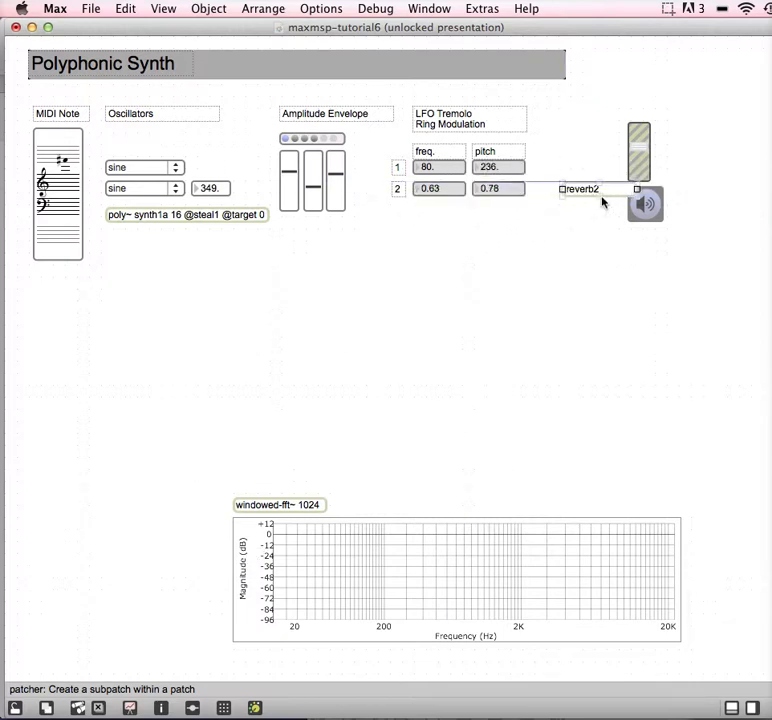
{"action": "left_click_drag", "start_coordinate": [636, 189], "coordinate": [565, 170]}
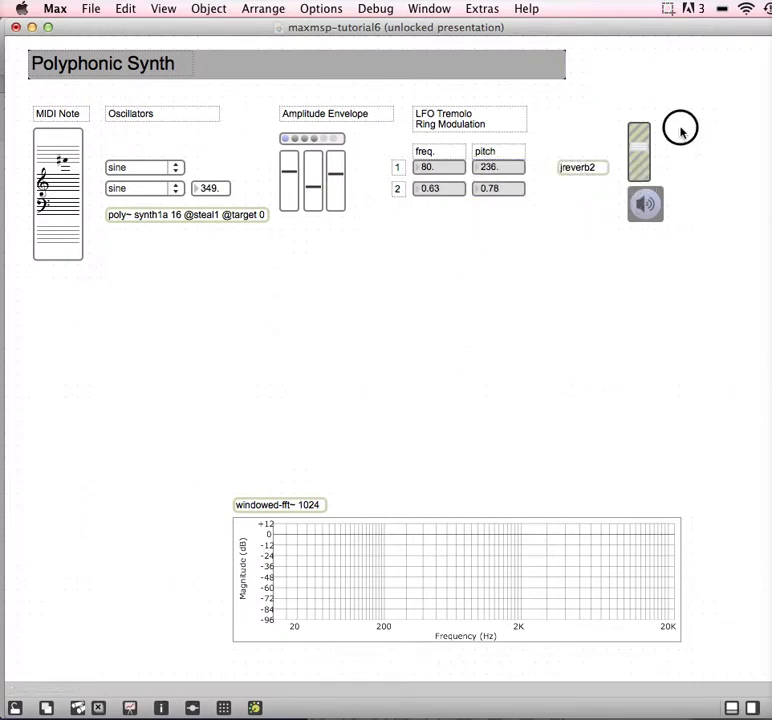
{"action": "left_click_drag", "start_coordinate": [680, 130], "coordinate": [650, 175]}
{"action": "left_click", "coordinate": [519, 268]}
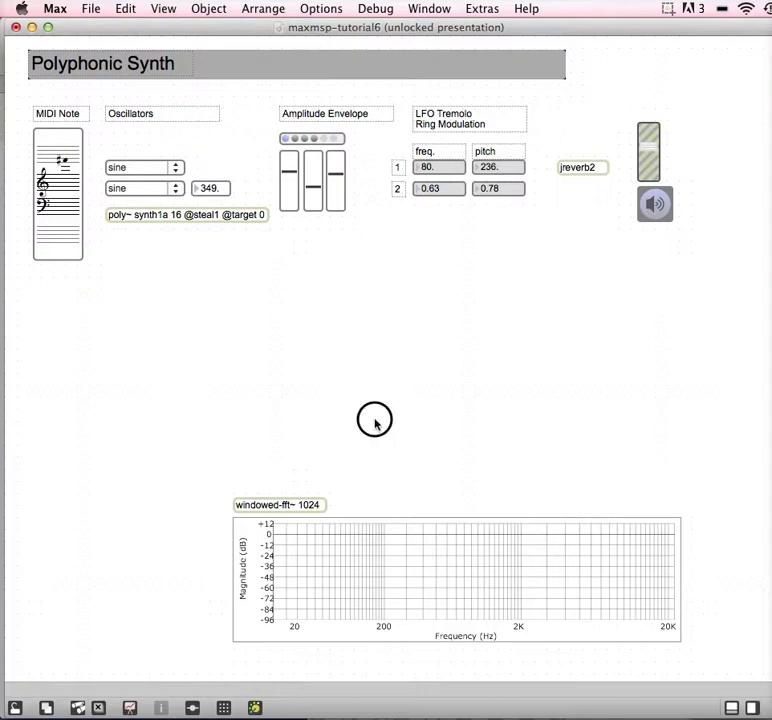
Step: Move the windowed-fft~ object and its spectrum graph up beneath the note staff
{"action": "left_click_drag", "start_coordinate": [375, 421], "coordinate": [224, 574]}
{"action": "left_click_drag", "start_coordinate": [280, 557], "coordinate": [86, 353]}
Step: Duplicate the LFO comment, place the copy above jreverb2, change its text to "reverb" and shrink its box to fit
{"action": "left_click", "coordinate": [475, 122]}
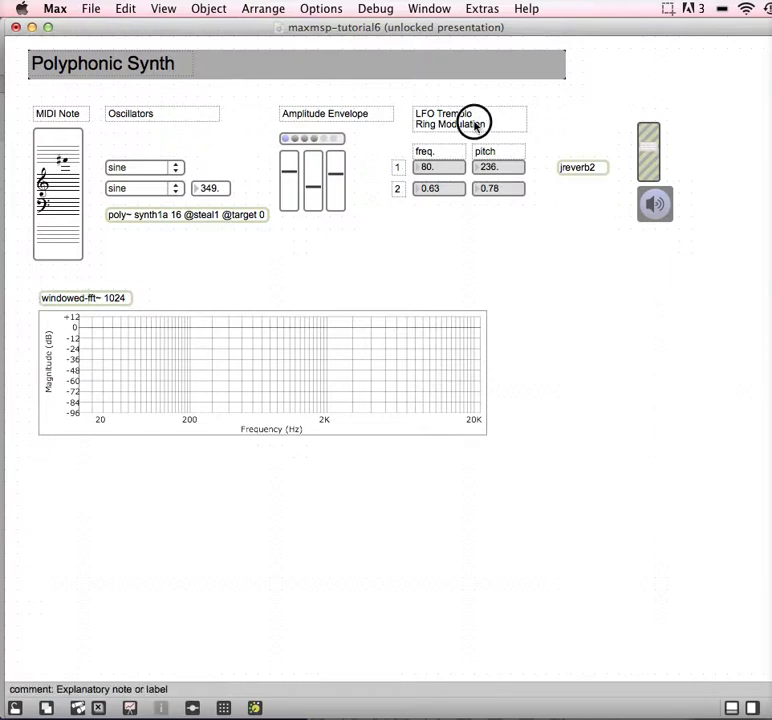
{"action": "key", "text": "super+d"}
{"action": "left_click_drag", "start_coordinate": [478, 132], "coordinate": [584, 122]}
{"action": "key", "text": "Return"}
{"action": "type", "text": "reverb"}
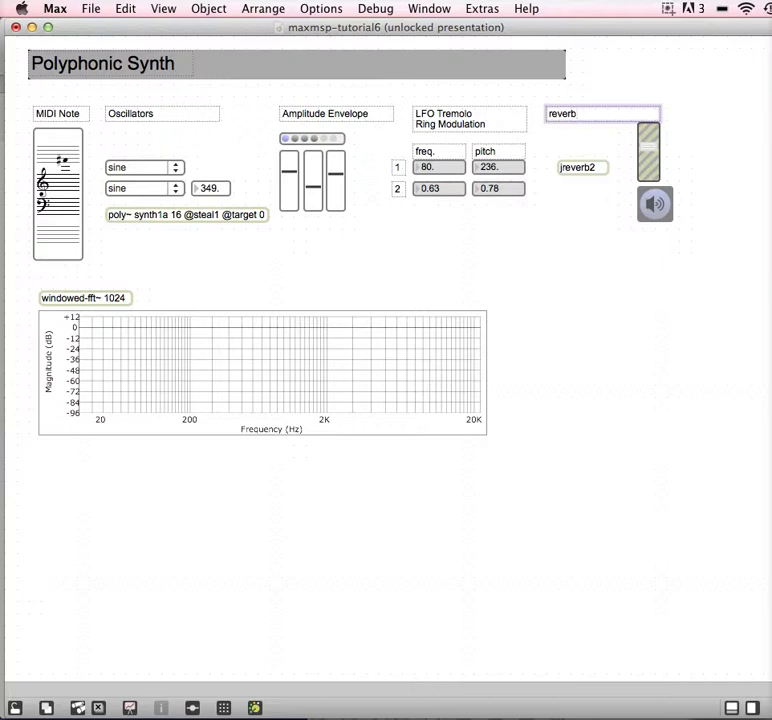
{"action": "left_click", "coordinate": [663, 95]}
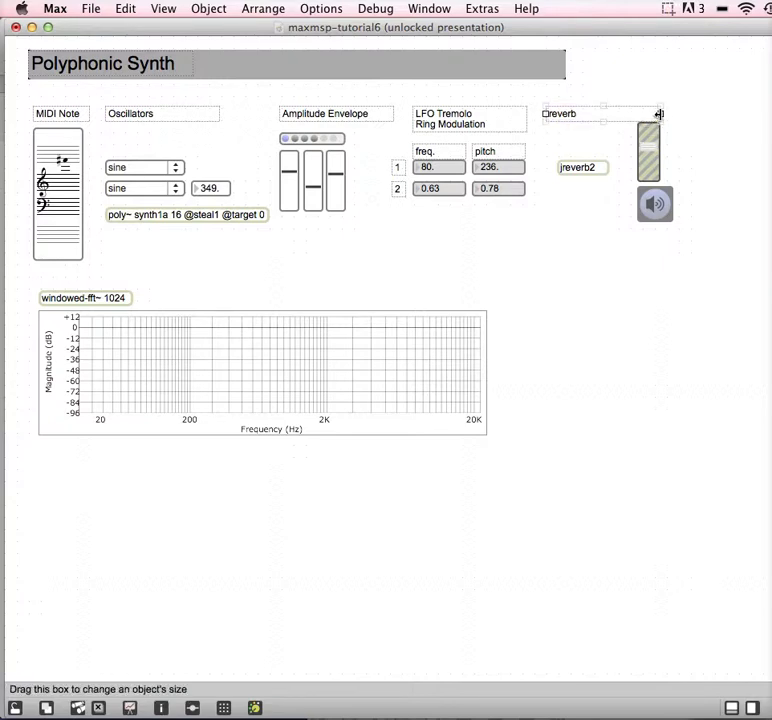
{"action": "left_click_drag", "start_coordinate": [660, 114], "coordinate": [744, 104]}
Step: Label the gain slider with a duplicated comment reading "amplifier" and shrink its box to fit
{"action": "key", "text": "super+d"}
{"action": "double_click", "coordinate": [650, 107]}
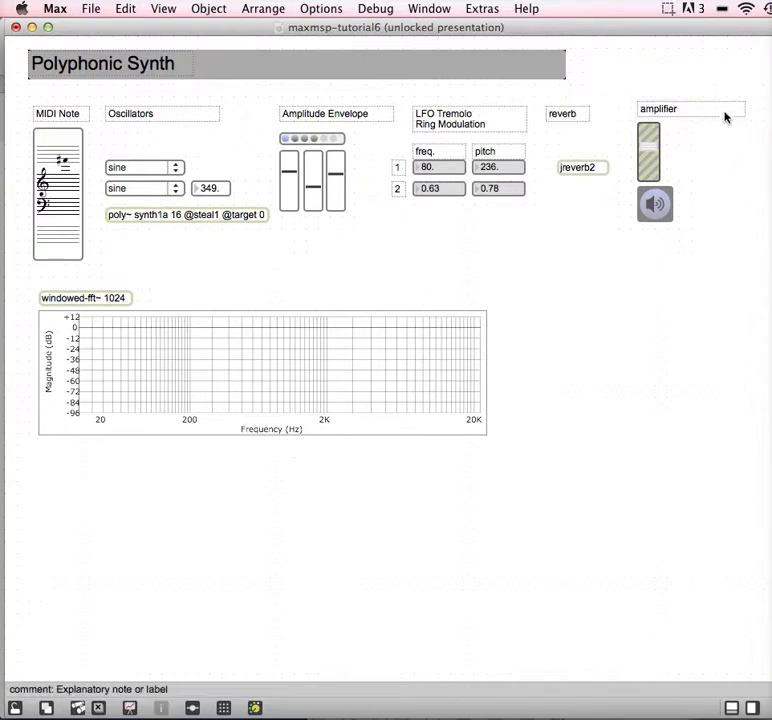
{"action": "left_click_drag", "start_coordinate": [741, 113], "coordinate": [689, 103]}
Step: Nudge the amplifier comment, gain slider and speaker button together left toward the reverb object
{"action": "left_click_drag", "start_coordinate": [724, 72], "coordinate": [613, 287]}
{"action": "key", "text": "Left"}
{"action": "key", "text": "Left"}
{"action": "key", "text": "Left"}
{"action": "key", "text": "Left"}
{"action": "key", "text": "Left"}
{"action": "key", "text": "Left"}
{"action": "key", "text": "Left"}
{"action": "key", "text": "Left"}
{"action": "key", "text": "Left"}
{"action": "key", "text": "Left"}
{"action": "key", "text": "Left"}
{"action": "key", "text": "Left"}
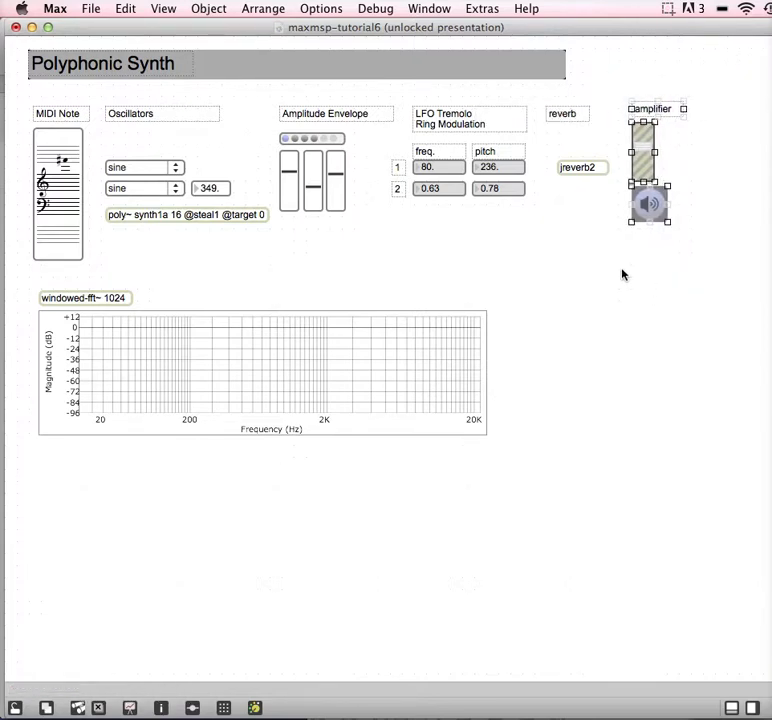
Step: Align jreverb2 under its reverb comment and nudge the amplifier comment, gain slider and speaker button left toward it
{"action": "left_click_drag", "start_coordinate": [587, 172], "coordinate": [578, 172]}
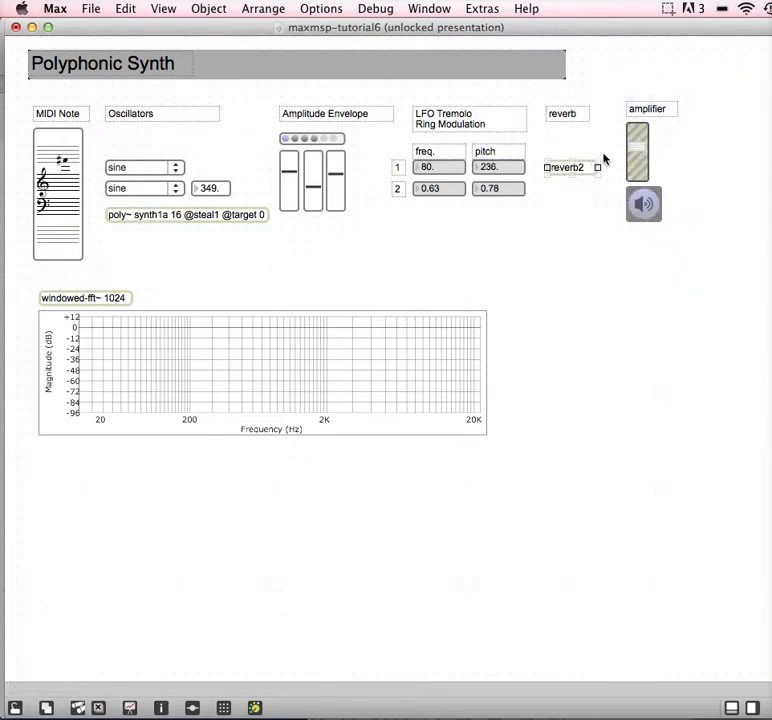
{"action": "left_click_drag", "start_coordinate": [703, 294], "coordinate": [639, 91]}
{"action": "key", "text": "Left"}
{"action": "key", "text": "Left"}
{"action": "key", "text": "Left"}
{"action": "key", "text": "Left"}
{"action": "key", "text": "Left"}
{"action": "key", "text": "Left"}
{"action": "key", "text": "Left"}
{"action": "key", "text": "Left"}
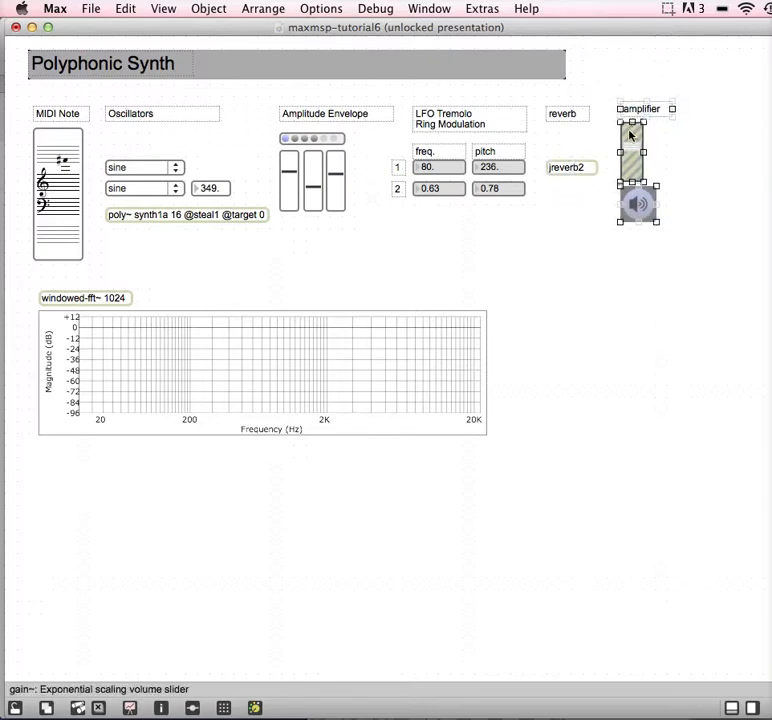
Step: Lower the poly~ object slightly and nudge the envelope, LFO, reverb and amplifier sections together left toward the oscillators
{"action": "left_click_drag", "start_coordinate": [264, 218], "coordinate": [262, 229]}
{"action": "left_click_drag", "start_coordinate": [694, 92], "coordinate": [282, 296]}
{"action": "key", "text": "Left"}
{"action": "key", "text": "Left"}
{"action": "key", "text": "Left"}
{"action": "key", "text": "Left"}
{"action": "key", "text": "Left"}
{"action": "key", "text": "Left"}
{"action": "key", "text": "Left"}
{"action": "key", "text": "Left"}
{"action": "key", "text": "Left"}
{"action": "key", "text": "Left"}
{"action": "key", "text": "Left"}
{"action": "key", "text": "Left"}
{"action": "key", "text": "Left"}
{"action": "key", "text": "Left"}
{"action": "key", "text": "Left"}
{"action": "key", "text": "Left"}
{"action": "key", "text": "Left"}
{"action": "key", "text": "Left"}
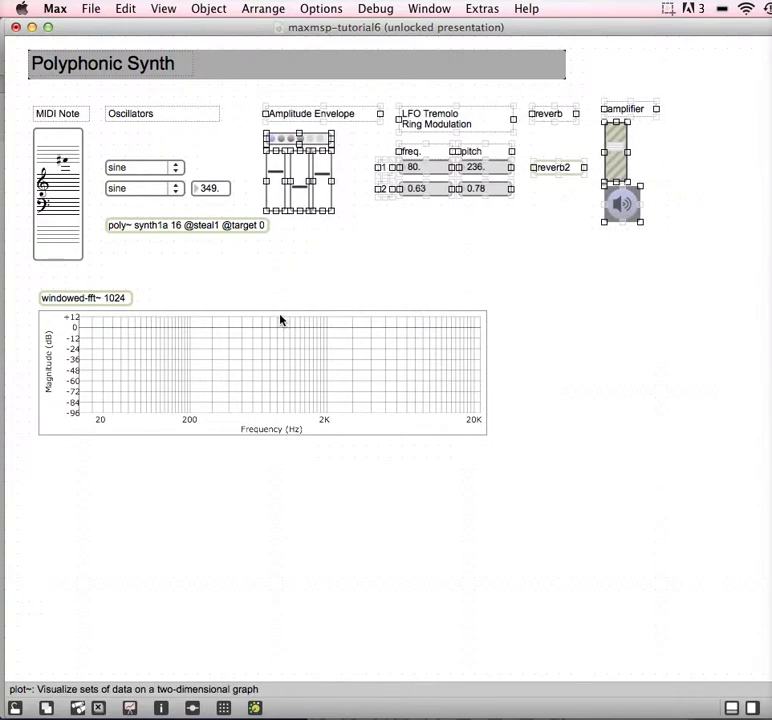
{"action": "key", "text": "Left"}
{"action": "key", "text": "Left"}
{"action": "key", "text": "Left"}
{"action": "key", "text": "Left"}
{"action": "key", "text": "Left"}
{"action": "key", "text": "Left"}
{"action": "key", "text": "Left"}
{"action": "left_click", "coordinate": [430, 260]}
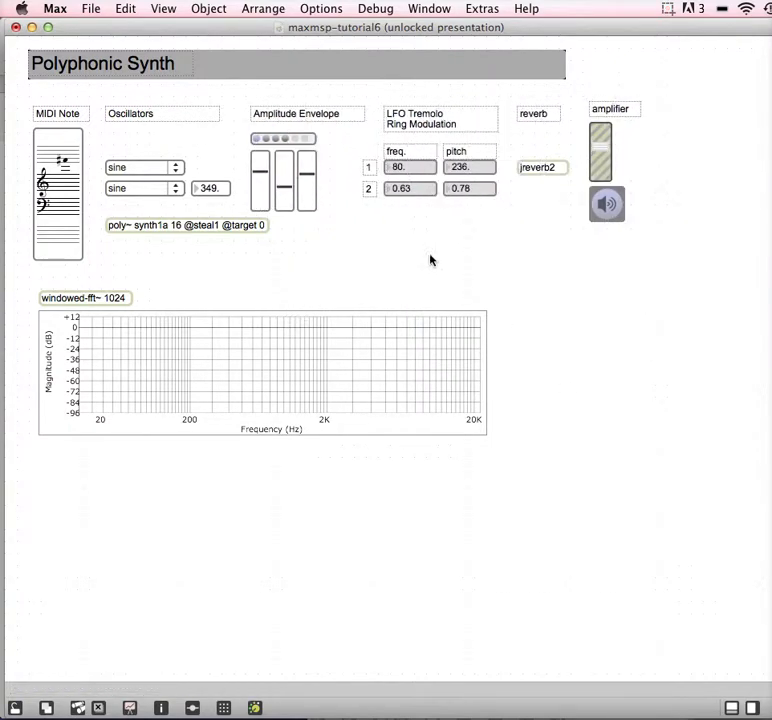
Step: Nudge the reverb and amplifier sections left toward the LFO section, moving the amplifier section farther to close its gap
{"action": "left_click_drag", "start_coordinate": [660, 286], "coordinate": [538, 116]}
{"action": "key", "text": "Left"}
{"action": "key", "text": "Left"}
{"action": "key", "text": "Left"}
{"action": "key", "text": "Left"}
{"action": "key", "text": "Left"}
{"action": "key", "text": "Left"}
{"action": "key", "text": "Left"}
{"action": "key", "text": "Left"}
{"action": "key", "text": "Left"}
{"action": "key", "text": "Left"}
{"action": "key", "text": "Left"}
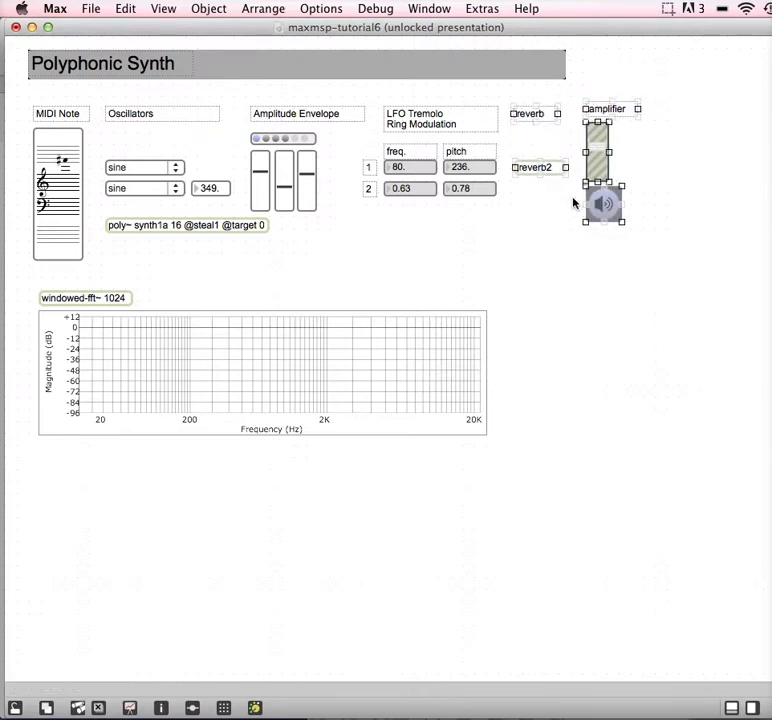
{"action": "left_click_drag", "start_coordinate": [624, 264], "coordinate": [579, 121]}
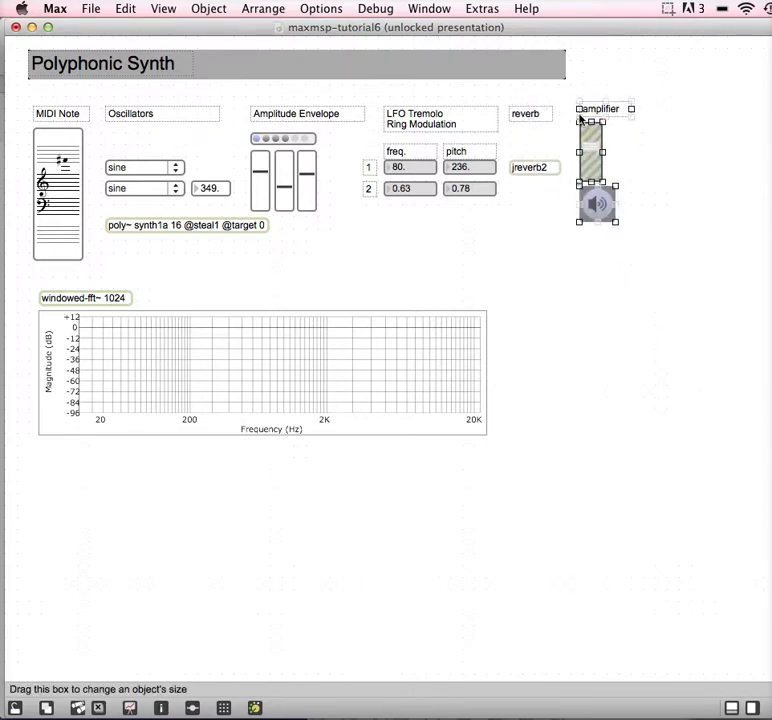
{"action": "key", "text": "Left"}
{"action": "key", "text": "Left"}
{"action": "key", "text": "Left"}
{"action": "key", "text": "Left"}
{"action": "key", "text": "Left"}
{"action": "key", "text": "Left"}
{"action": "key", "text": "Left"}
{"action": "key", "text": "Left"}
Step: Nudge the LFO, reverb and amplifier sections together left toward the amplitude envelope
{"action": "left_click_drag", "start_coordinate": [625, 257], "coordinate": [369, 91]}
{"action": "key", "text": "Left"}
{"action": "key", "text": "Left"}
{"action": "key", "text": "Left"}
{"action": "key", "text": "Left"}
{"action": "key", "text": "Left"}
{"action": "key", "text": "Left"}
{"action": "key", "text": "Left"}
{"action": "key", "text": "Left"}
{"action": "key", "text": "Left"}
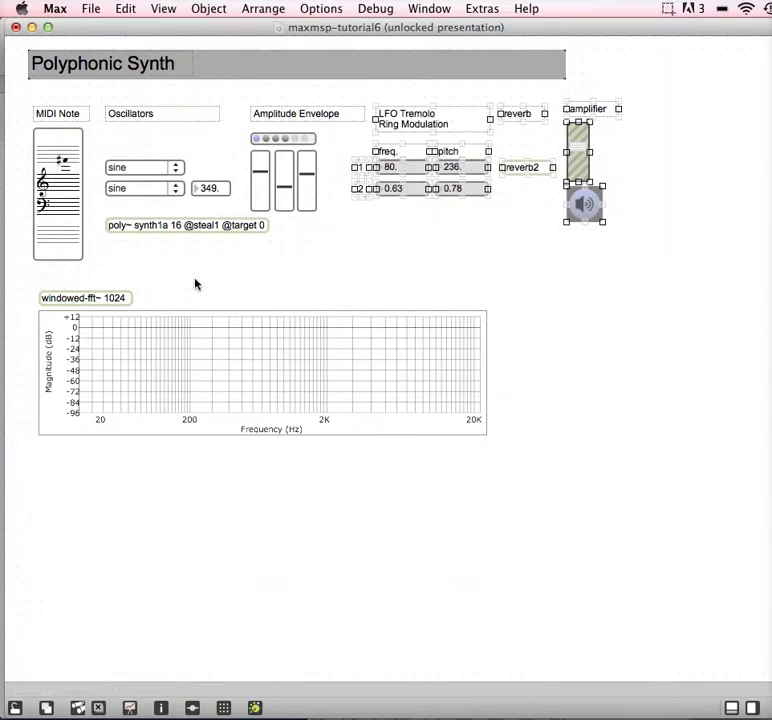
{"action": "left_click", "coordinate": [200, 275]}
Step: Remove the windowed-fft~ object from the presentation and move the spectrum graph up, aligned with the note staff's left edge
{"action": "left_click_drag", "start_coordinate": [289, 519], "coordinate": [82, 315]}
{"action": "left_click", "coordinate": [98, 296]}
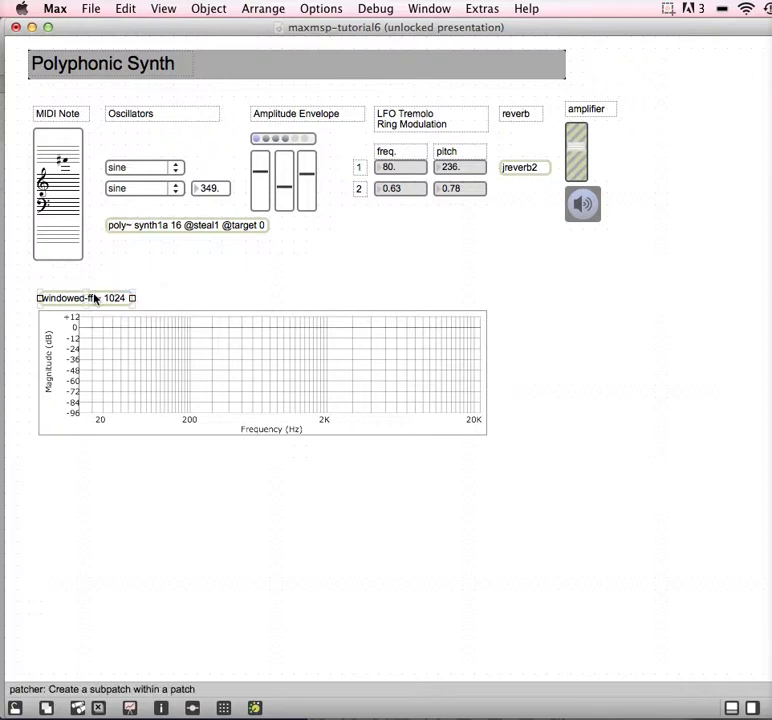
{"action": "right_click", "coordinate": [98, 296]}
{"action": "left_click", "coordinate": [170, 518]}
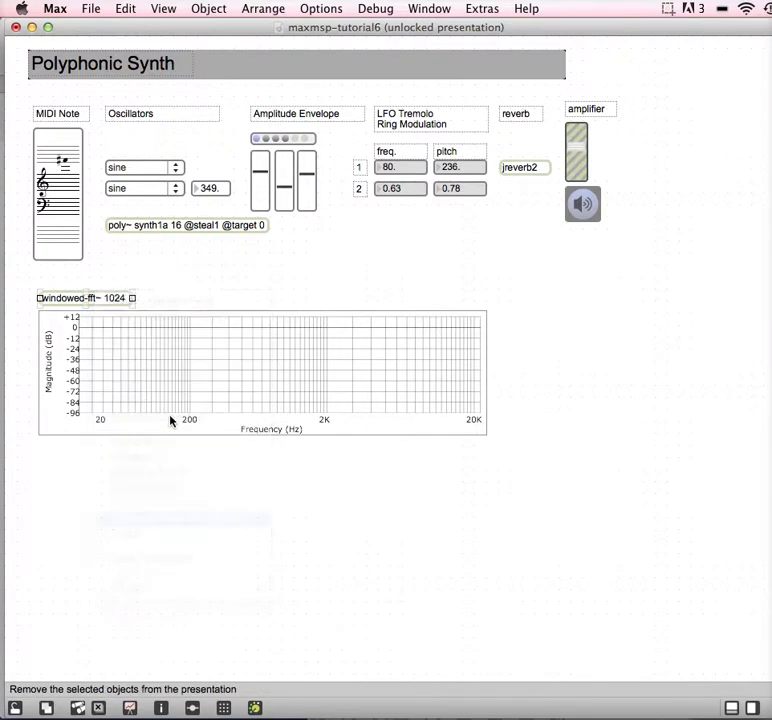
{"action": "mouse_move", "coordinate": [141, 344]}
{"action": "left_mouse_down"}
{"action": "mouse_move", "coordinate": [136, 315]}
{"action": "mouse_move", "coordinate": [139, 359]}
{"action": "left_mouse_up"}
Step: Duplicate the Oscillators comment above the spectrum graph, change its text to "Fourier Analysis" and adjust its box width
{"action": "left_click", "coordinate": [128, 116]}
{"action": "left_click_drag", "start_coordinate": [128, 116], "coordinate": [59, 292]}
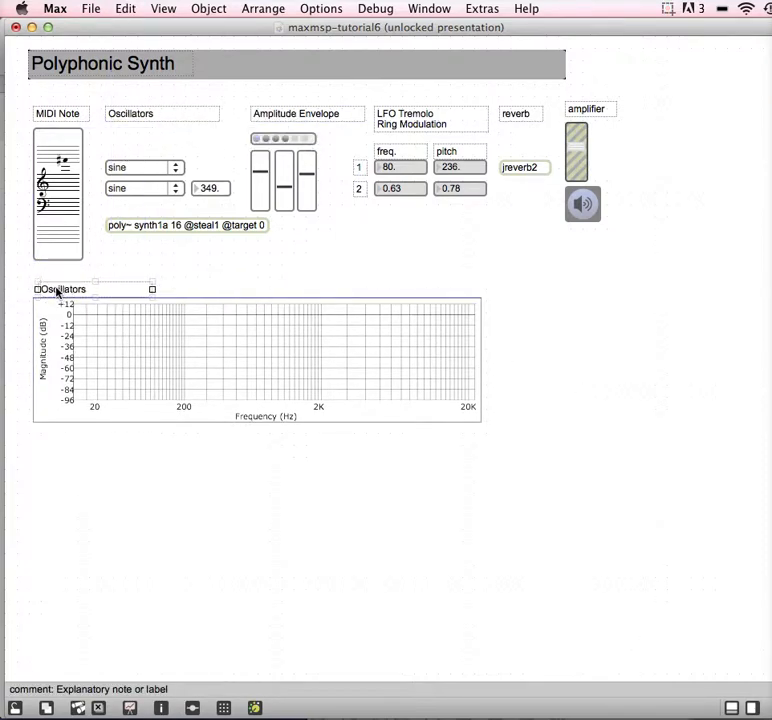
{"action": "left_click_drag", "start_coordinate": [152, 289], "coordinate": [248, 289]}
{"action": "double_click", "coordinate": [61, 290]}
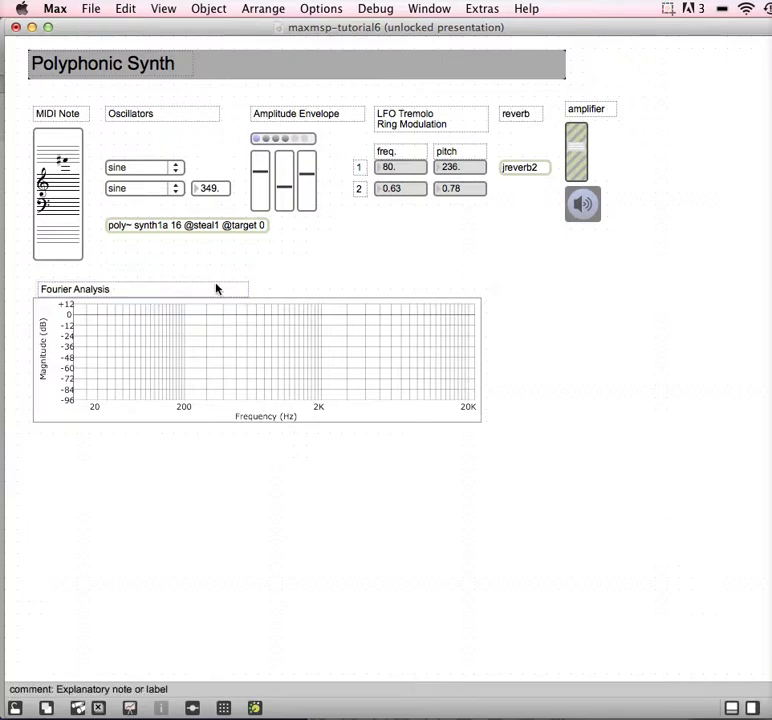
{"action": "left_click_drag", "start_coordinate": [246, 289], "coordinate": [123, 293]}
Step: Move the Fourier Analysis comment and graph up under the note staff, widen them toward the amplifier section and reduce the graph's height
{"action": "left_click_drag", "start_coordinate": [298, 512], "coordinate": [81, 322]}
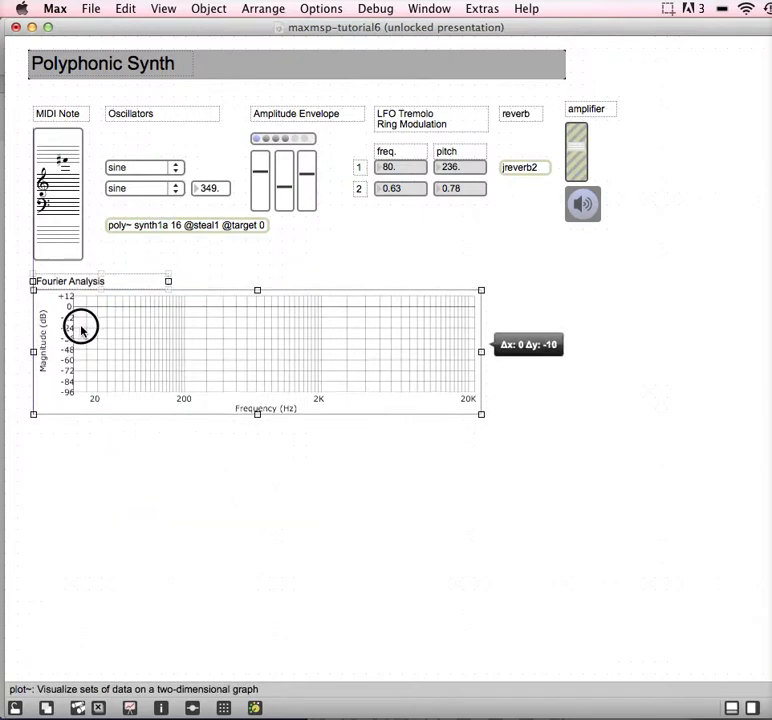
{"action": "left_click_drag", "start_coordinate": [482, 348], "coordinate": [603, 323]}
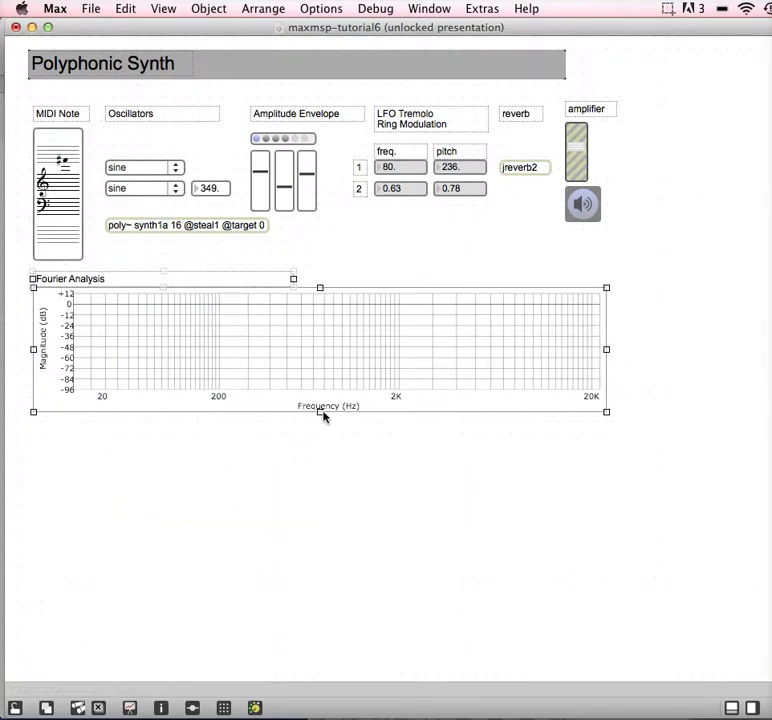
{"action": "left_click_drag", "start_coordinate": [319, 410], "coordinate": [319, 393]}
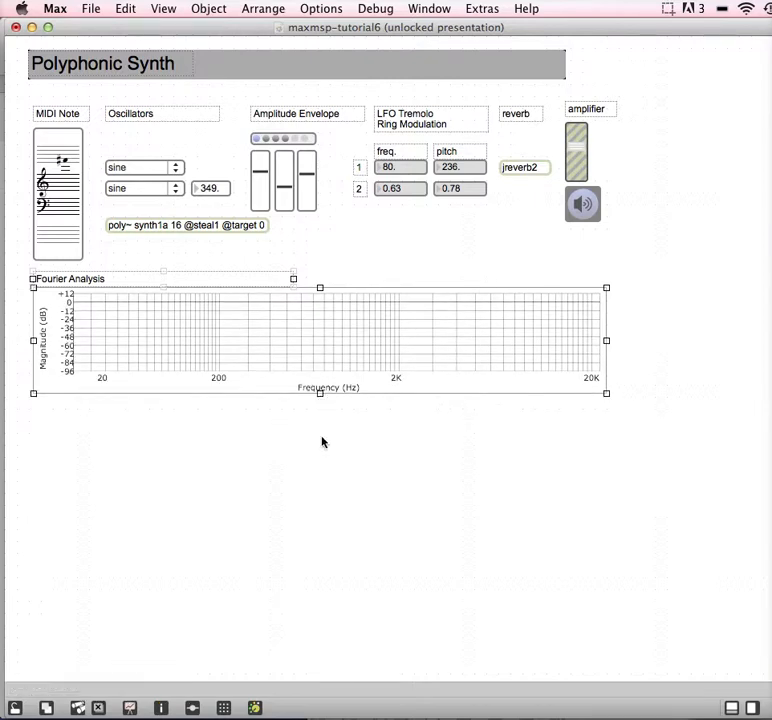
{"action": "left_click", "coordinate": [322, 443]}
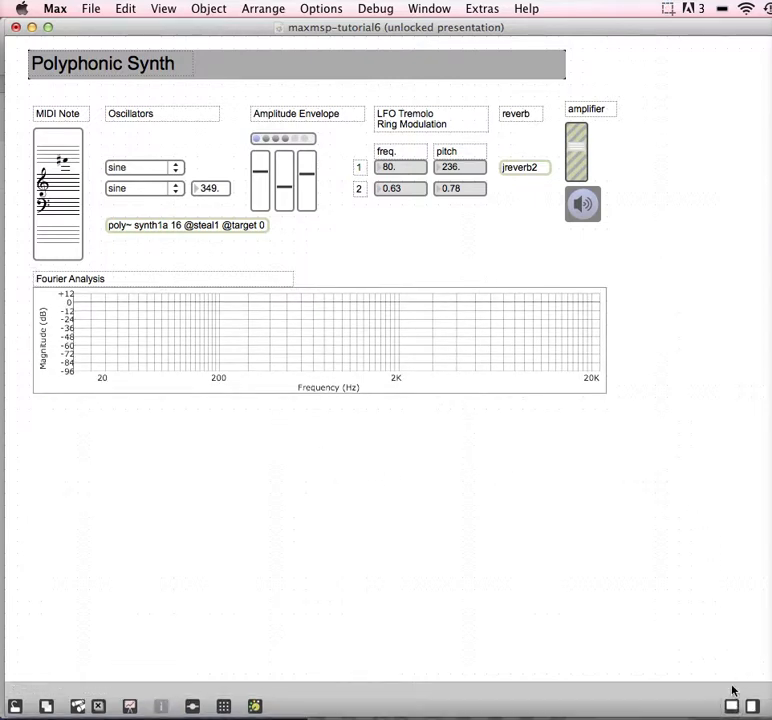
Step: Shrink the patcher window to fit around the interface and move the window away from the screen corner
{"action": "left_click_drag", "start_coordinate": [765, 712], "coordinate": [622, 422]}
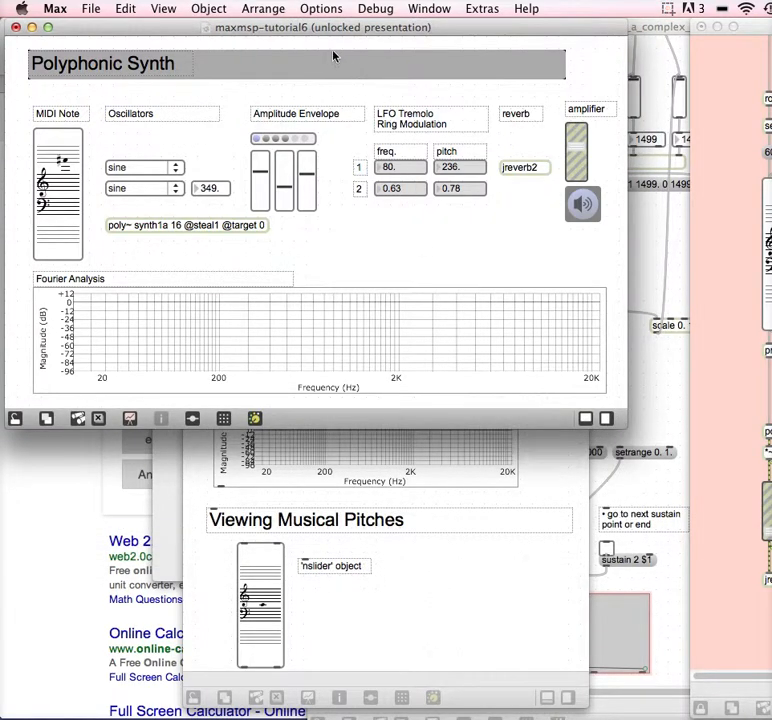
{"action": "left_click_drag", "start_coordinate": [325, 27], "coordinate": [442, 81]}
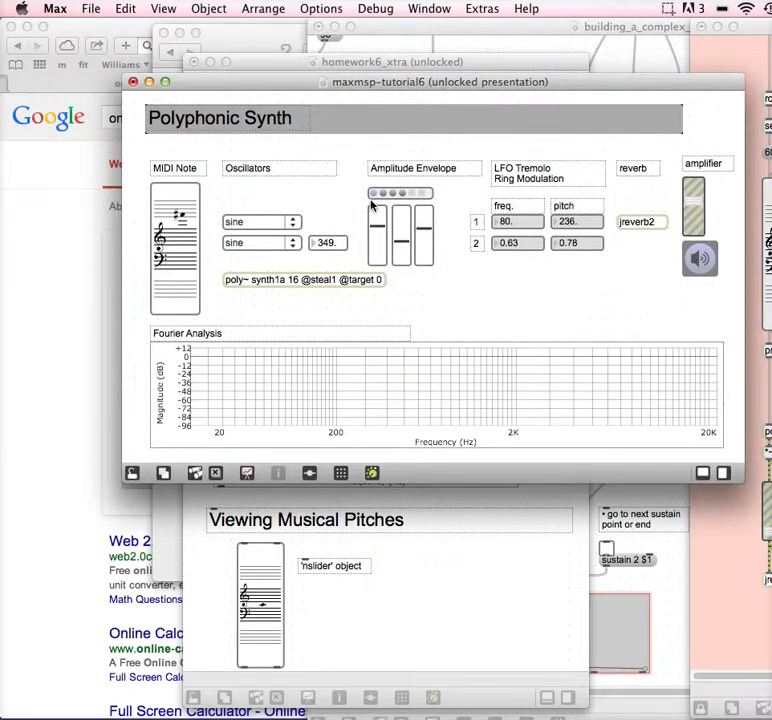
Step: Nudge all the control sections and the Fourier graph up together toward the title banner
{"action": "left_click_drag", "start_coordinate": [736, 163], "coordinate": [121, 410]}
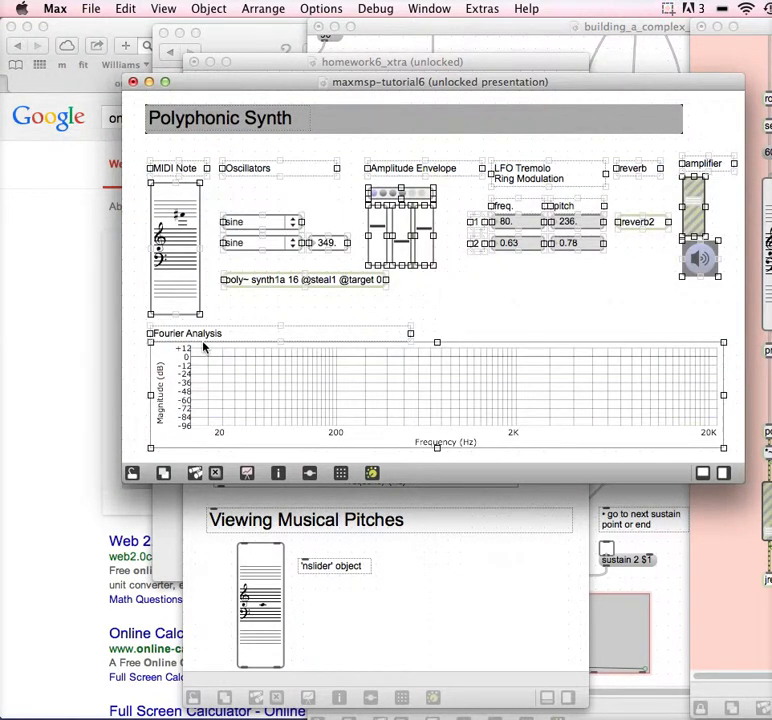
{"action": "key", "text": "Up"}
{"action": "key", "text": "Up"}
{"action": "key", "text": "Up"}
{"action": "key", "text": "Up"}
{"action": "key", "text": "Up"}
{"action": "key", "text": "Up"}
{"action": "key", "text": "Up"}
{"action": "key", "text": "Up"}
{"action": "key", "text": "Up"}
{"action": "key", "text": "Up"}
{"action": "key", "text": "Up"}
{"action": "key", "text": "Up"}
{"action": "key", "text": "Up"}
{"action": "key", "text": "Up"}
{"action": "key", "text": "Up"}
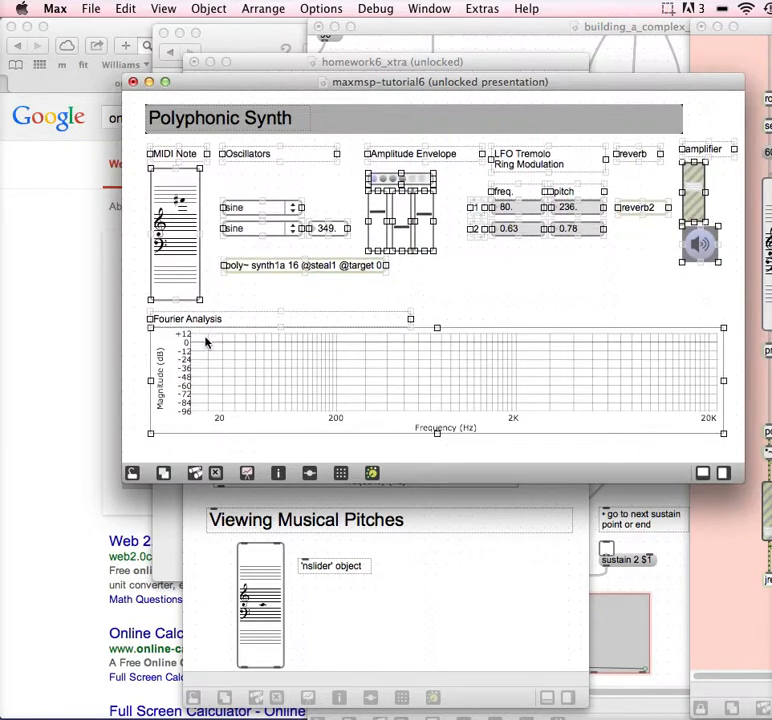
{"action": "key", "text": "Up"}
{"action": "key", "text": "Up"}
{"action": "key", "text": "Up"}
{"action": "key", "text": "Up"}
{"action": "key", "text": "Up"}
Step: Nudge the whole interface, including the title banner, up and left into the corner of the patcher window
{"action": "left_click_drag", "start_coordinate": [733, 102], "coordinate": [138, 425]}
{"action": "key", "text": "Up"}
{"action": "key", "text": "Up"}
{"action": "key", "text": "Up"}
{"action": "key", "text": "Up"}
{"action": "key", "text": "Up"}
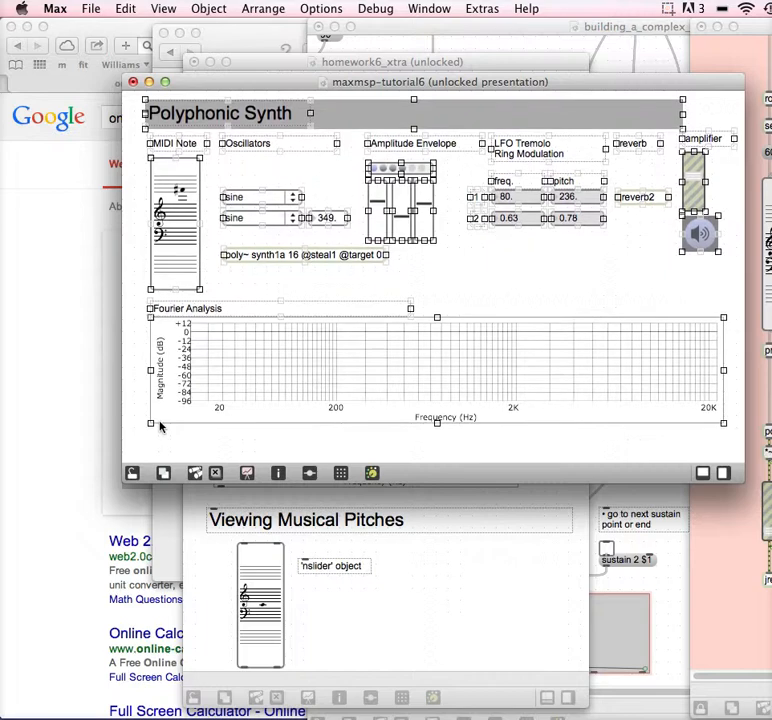
{"action": "key", "text": "Up"}
{"action": "key", "text": "Up"}
{"action": "key", "text": "Up"}
{"action": "key", "text": "Up"}
{"action": "key", "text": "Left"}
{"action": "key", "text": "Left"}
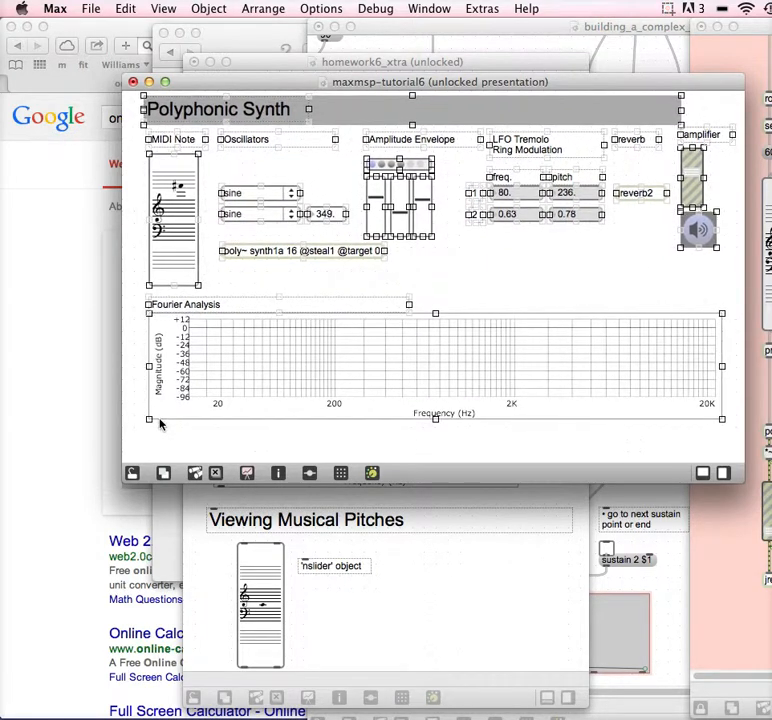
{"action": "key", "text": "Left"}
{"action": "key", "text": "Left"}
{"action": "key", "text": "Left"}
{"action": "key", "text": "Left"}
{"action": "key", "text": "Left"}
{"action": "key", "text": "Left"}
{"action": "key", "text": "Left"}
{"action": "key", "text": "Left"}
{"action": "key", "text": "Left"}
{"action": "key", "text": "Left"}
{"action": "key", "text": "Left"}
{"action": "key", "text": "Left"}
{"action": "key", "text": "Left"}
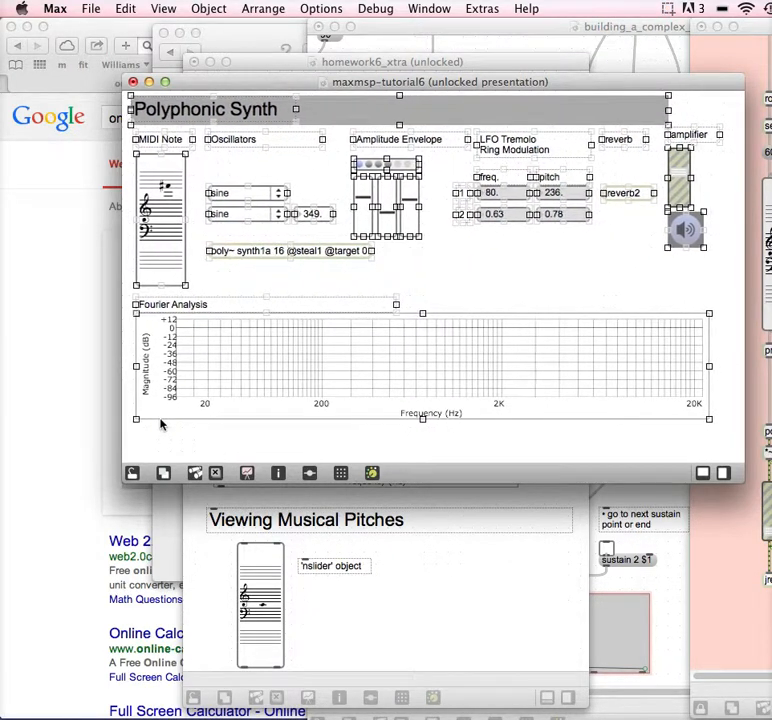
Step: Nudge the Fourier Analysis comment and graph up slightly and shrink the patcher window tightly around the interface
{"action": "left_click_drag", "start_coordinate": [740, 481], "coordinate": [712, 460]}
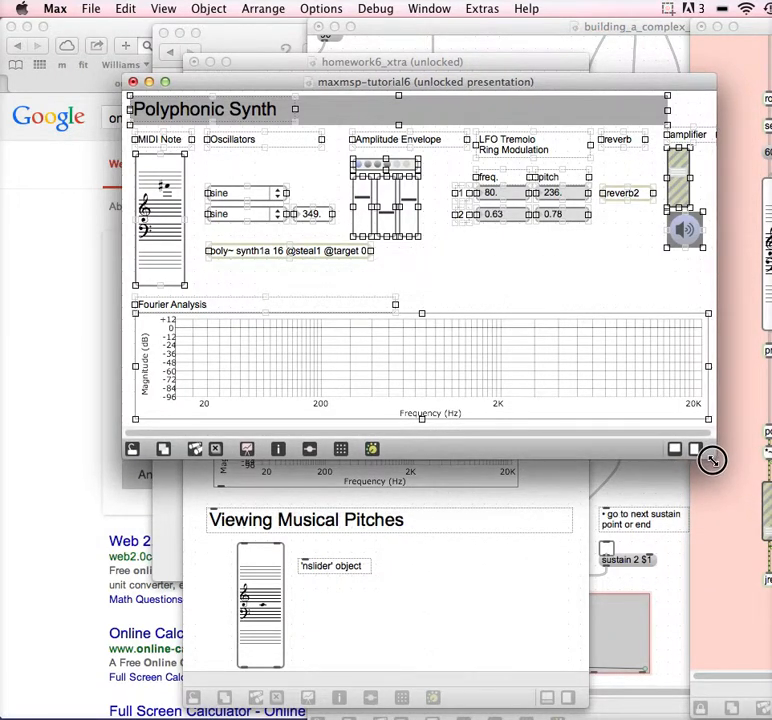
{"action": "left_click", "coordinate": [515, 273]}
{"action": "left_click", "coordinate": [440, 287]}
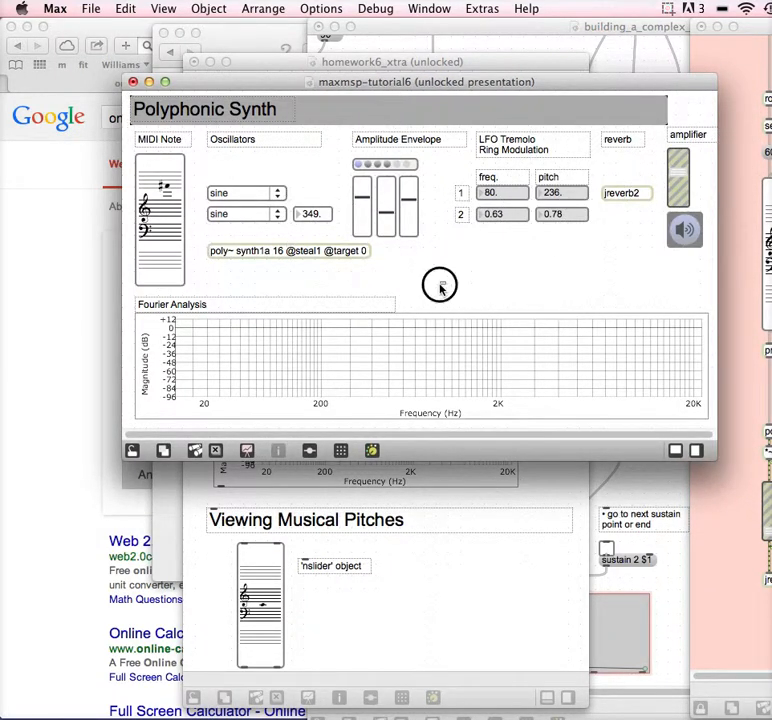
{"action": "left_click_drag", "start_coordinate": [440, 287], "coordinate": [352, 350]}
{"action": "key", "text": "Up"}
{"action": "key", "text": "Up"}
{"action": "key", "text": "Up"}
{"action": "key", "text": "Up"}
{"action": "key", "text": "Up"}
{"action": "key", "text": "Up"}
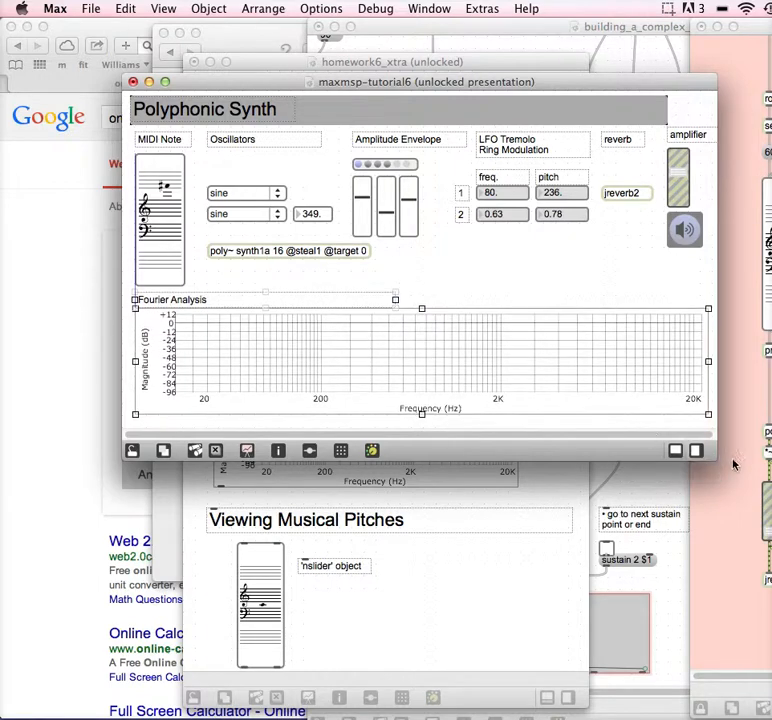
{"action": "left_click_drag", "start_coordinate": [715, 457], "coordinate": [718, 448]}
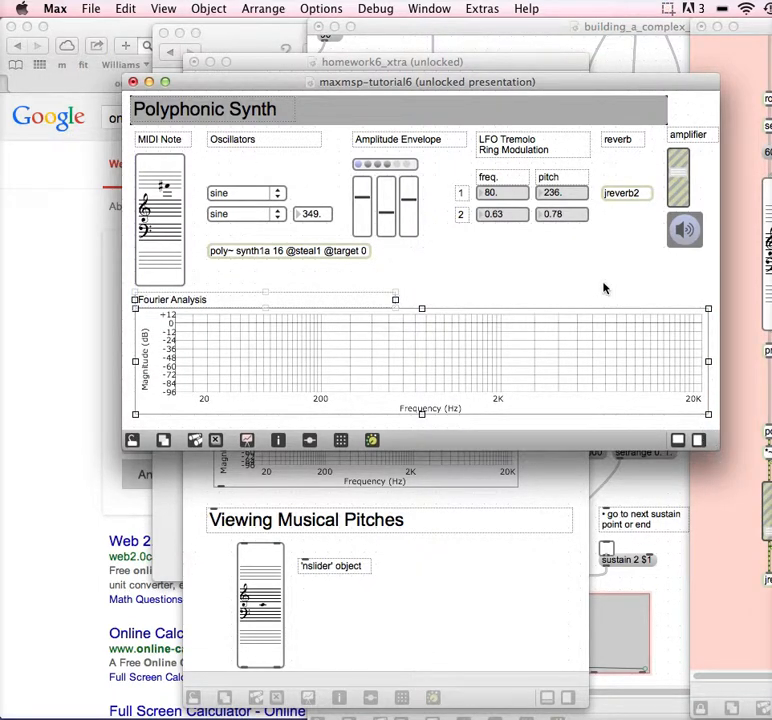
{"action": "left_click", "coordinate": [603, 288]}
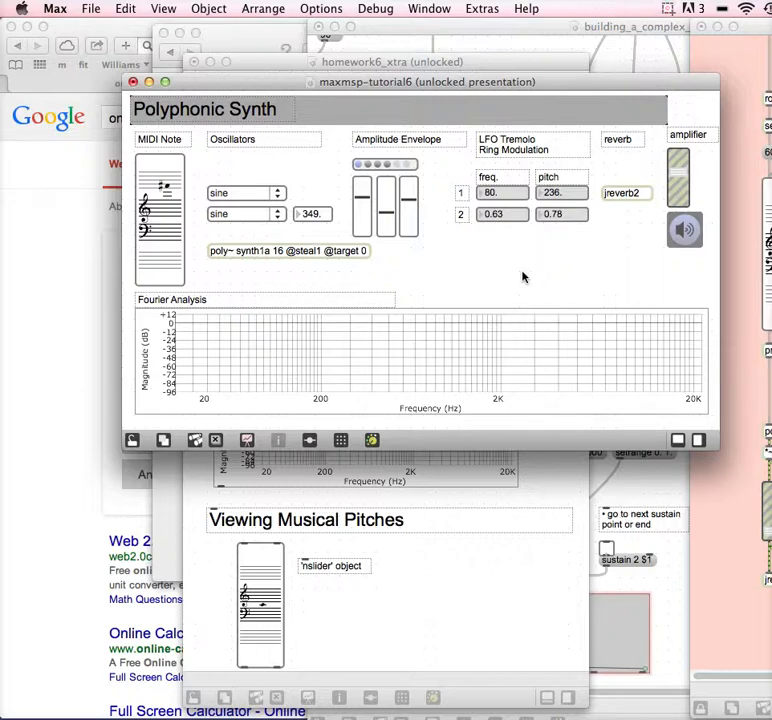
Step: Save the patch, enable Open in Presentation in its patcher inspector and return to the patch window
{"action": "key", "text": "super+s"}
{"action": "left_click", "coordinate": [164, 8]}
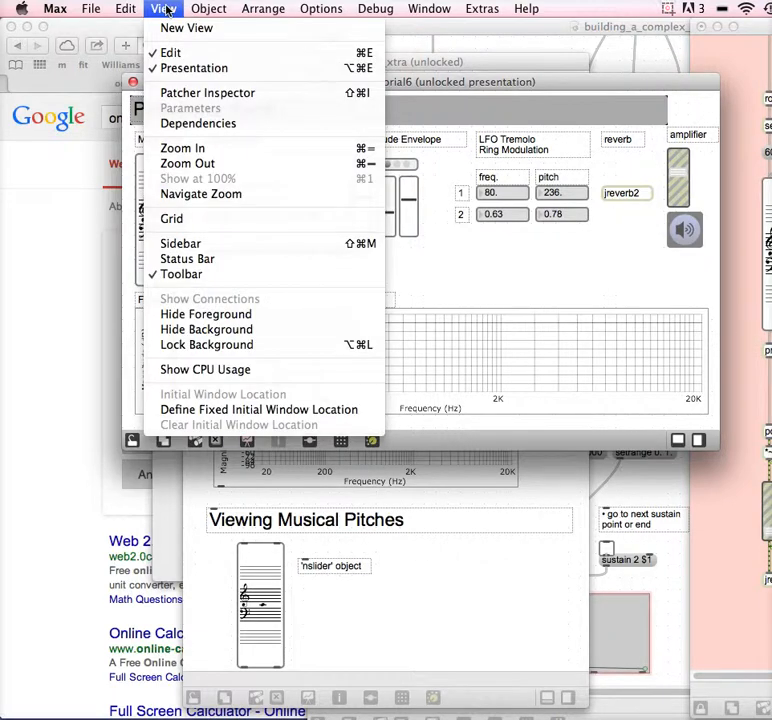
{"action": "left_click", "coordinate": [183, 97]}
{"action": "left_click_drag", "start_coordinate": [200, 72], "coordinate": [311, 216]}
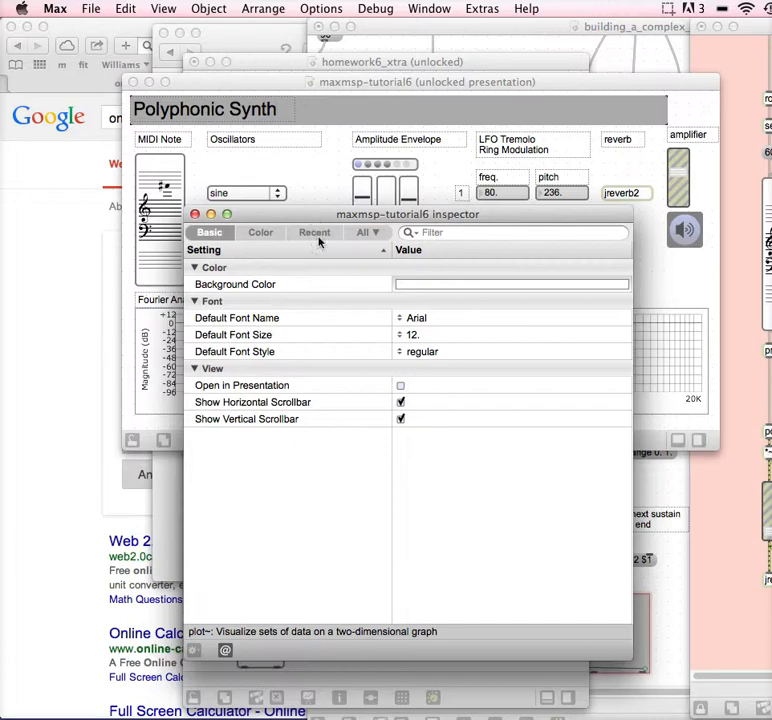
{"action": "left_click", "coordinate": [400, 386]}
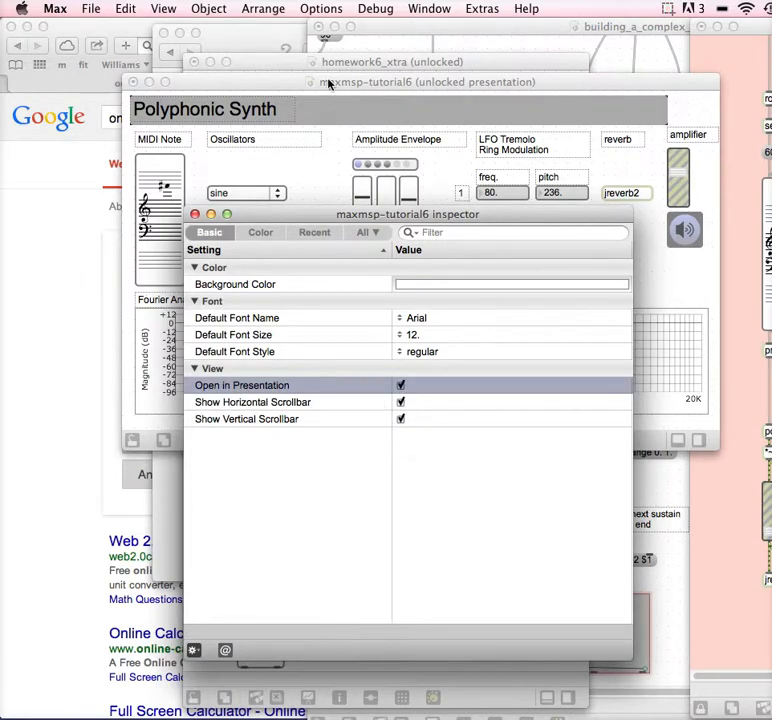
{"action": "left_click", "coordinate": [262, 88]}
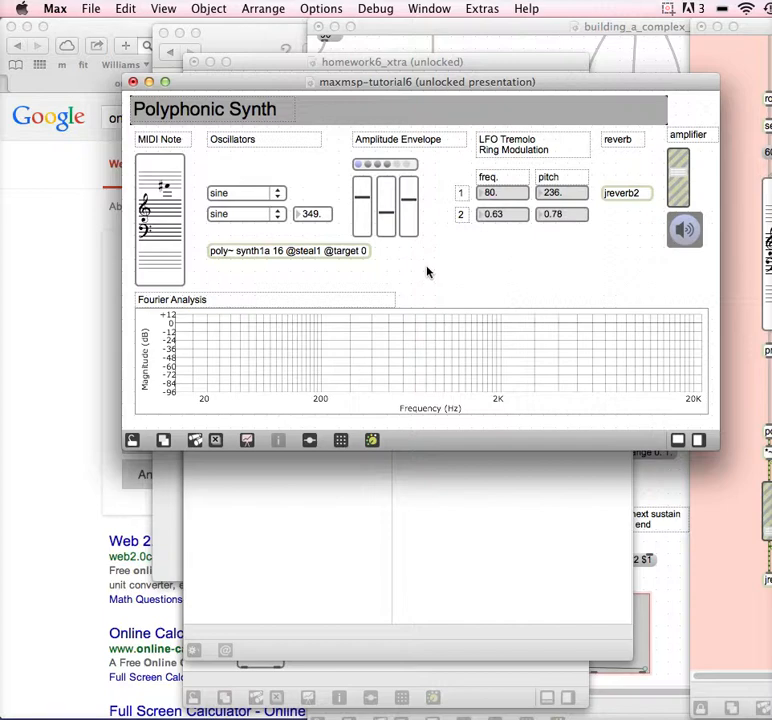
Step: Toggle the patch to patching view and back to presentation mode, and lock it
{"action": "key", "text": "super+alt+e"}
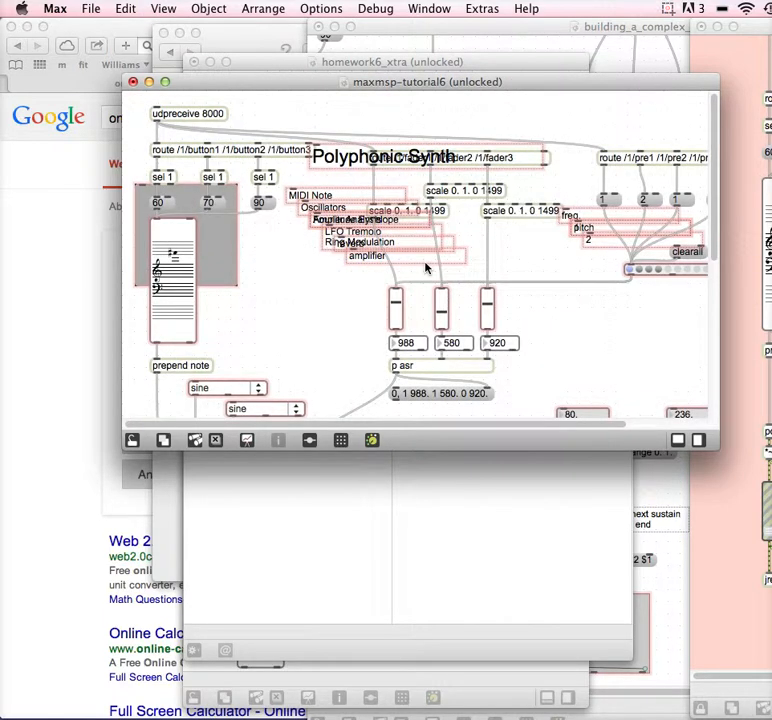
{"action": "key", "text": "super+alt+e"}
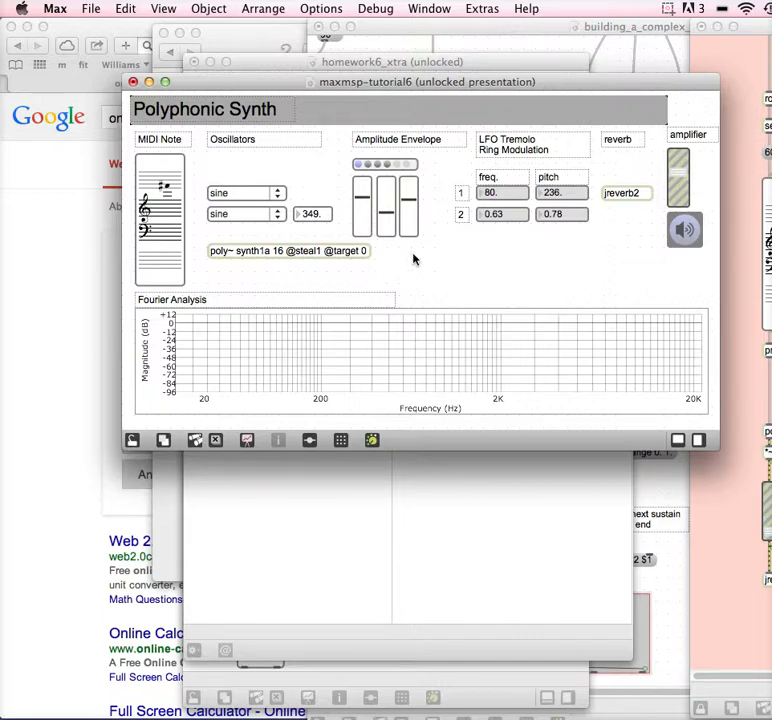
{"action": "left_click", "coordinate": [419, 259], "text": "super"}
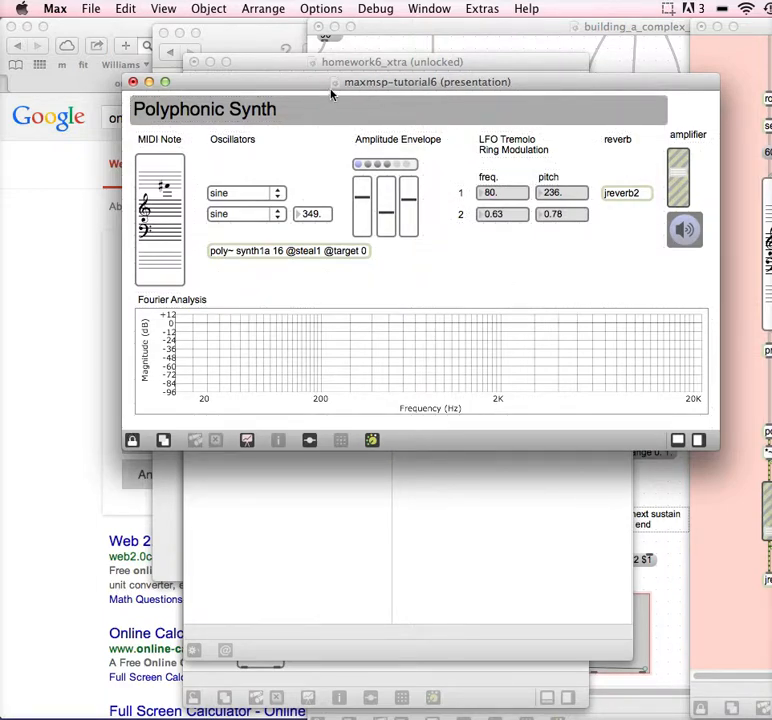
Step: Keep homework6_xtra open without saving it, move its window out of view, and bring the maxmsp-tutorial6 patch to the front
{"action": "left_click", "coordinate": [194, 62]}
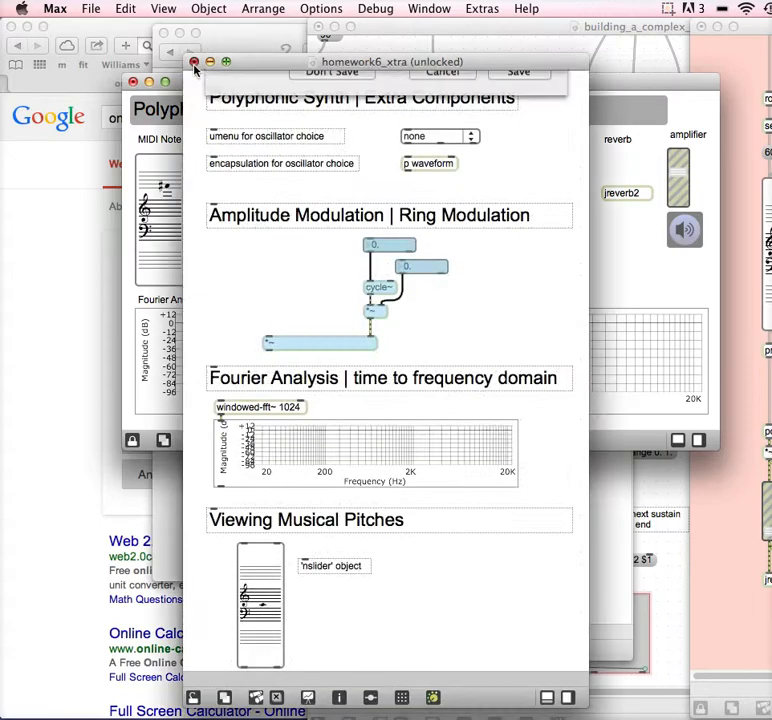
{"action": "left_click", "coordinate": [436, 153]}
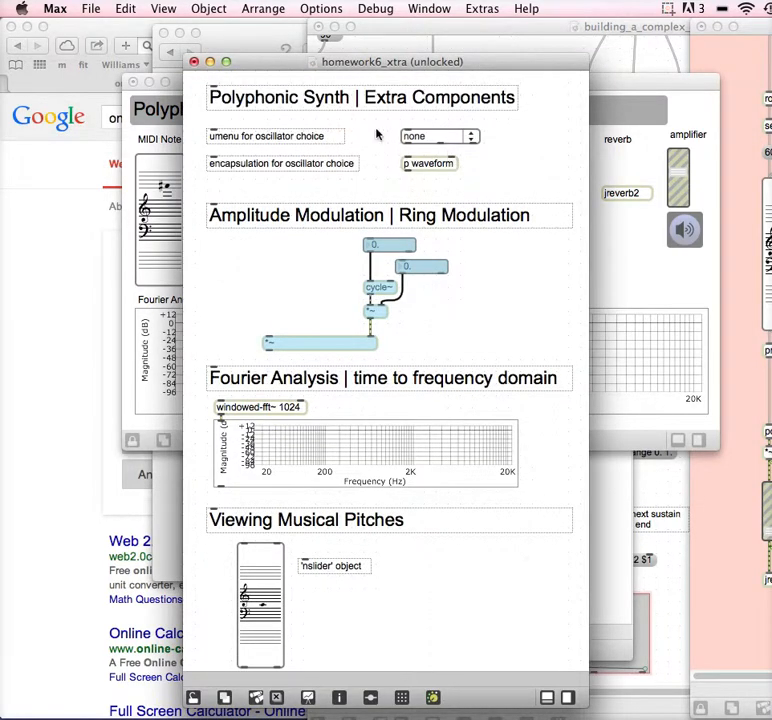
{"action": "left_click_drag", "start_coordinate": [460, 63], "coordinate": [771, 166]}
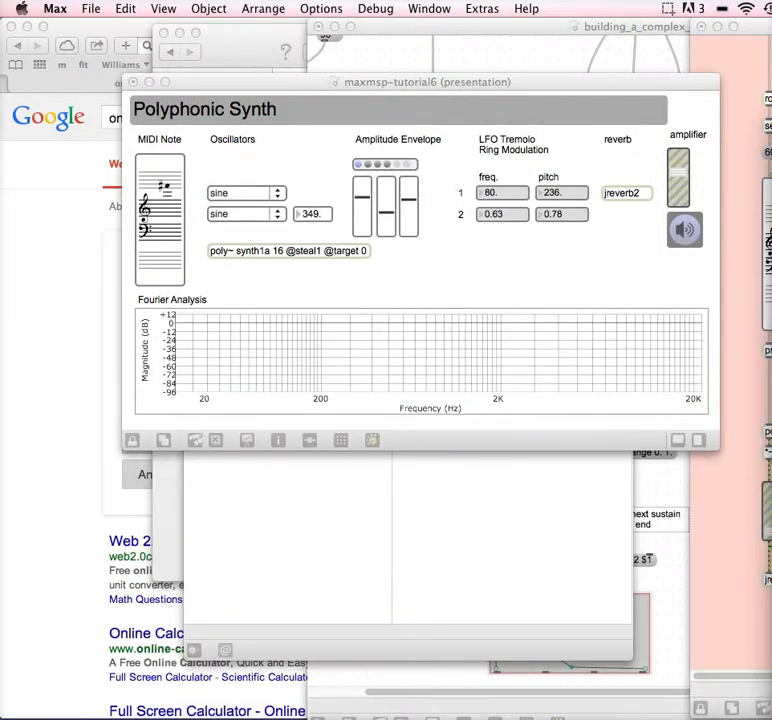
{"action": "left_click", "coordinate": [189, 84]}
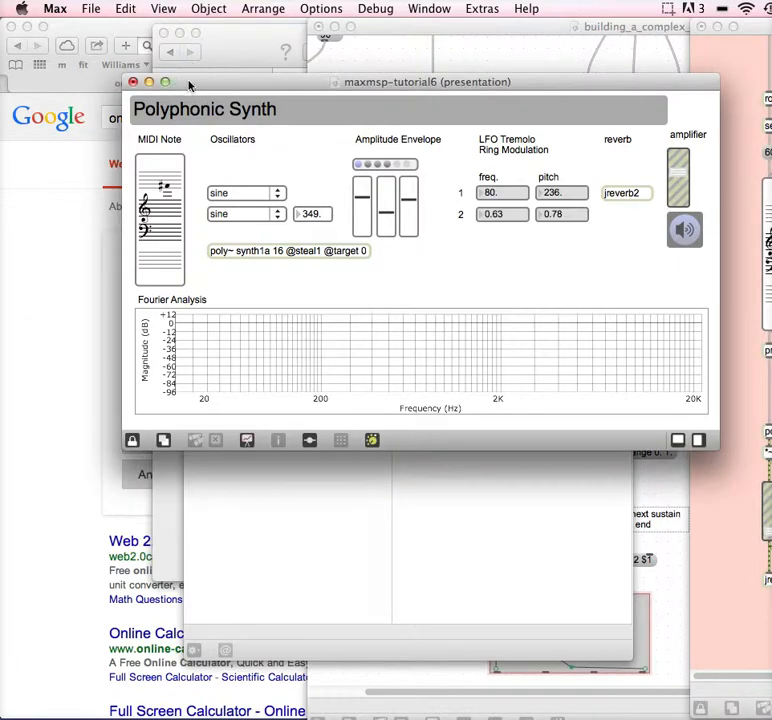
Step: Set the maxmsp-tutorial6 patch's background color to light pink in its patcher inspector and close the inspector
{"action": "left_click", "coordinate": [160, 8]}
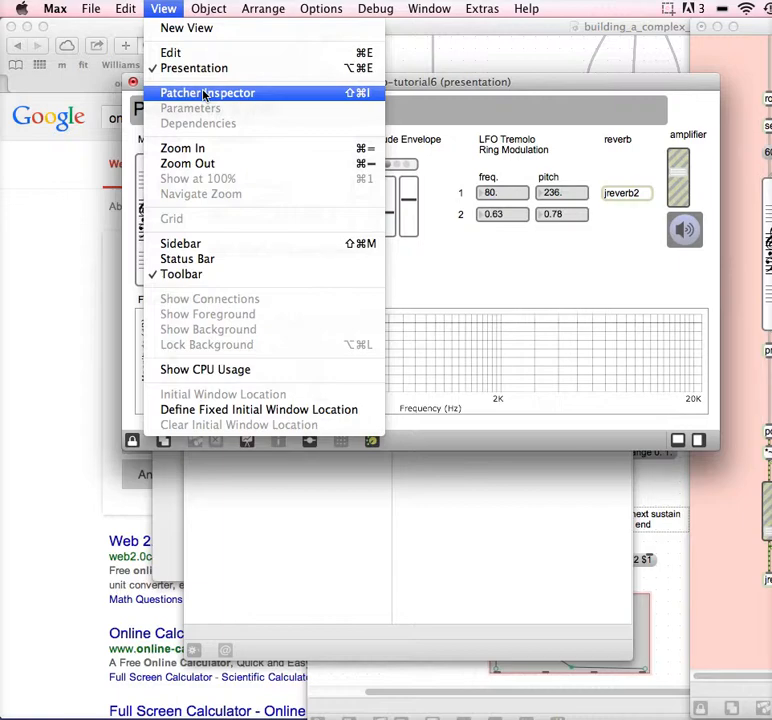
{"action": "left_click", "coordinate": [204, 93]}
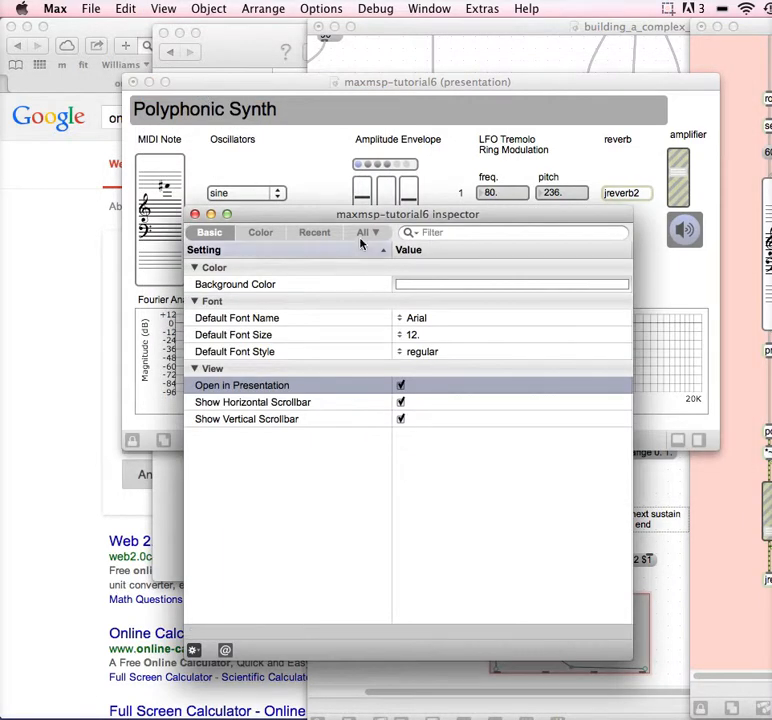
{"action": "left_click_drag", "start_coordinate": [325, 217], "coordinate": [318, 305]}
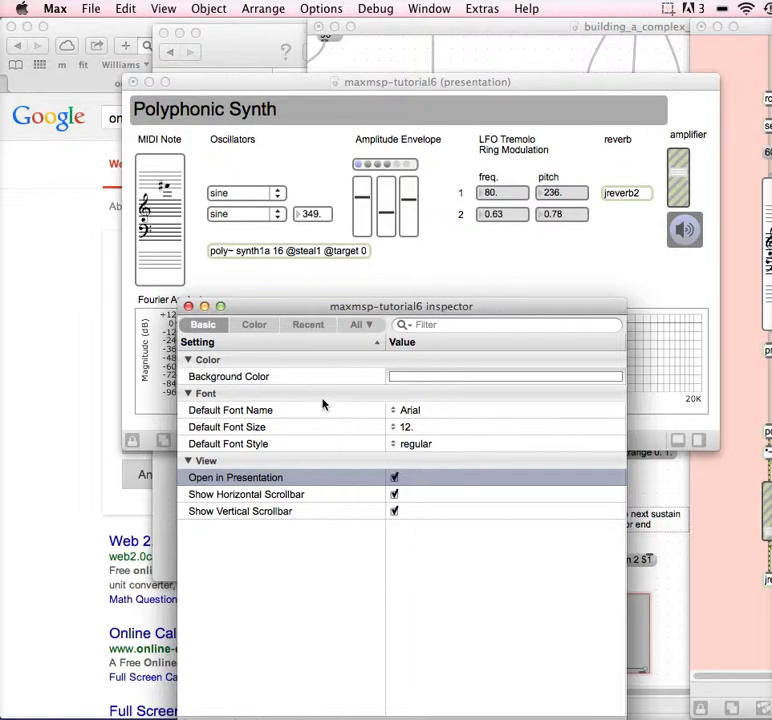
{"action": "left_click", "coordinate": [408, 378]}
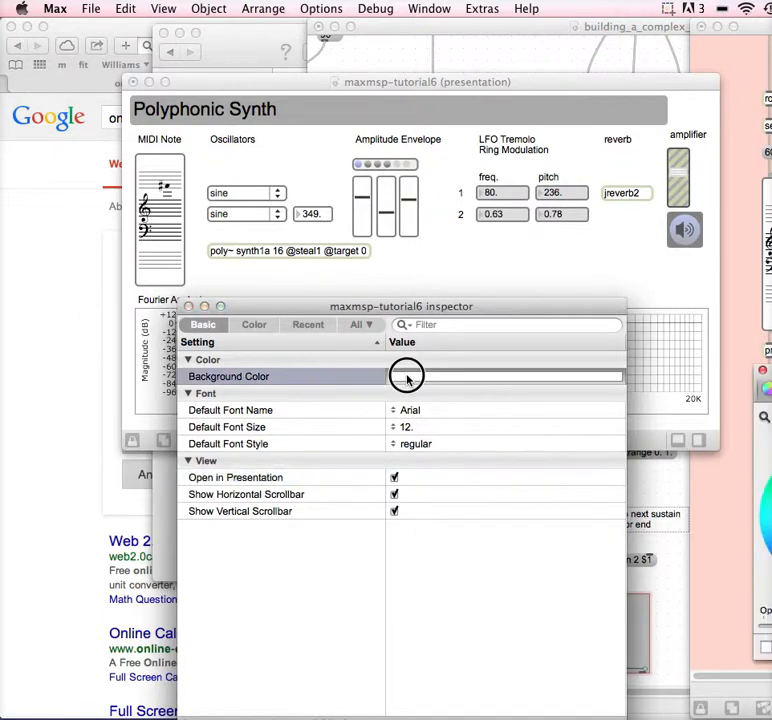
{"action": "mouse_move", "coordinate": [771, 515]}
{"action": "left_mouse_down"}
{"action": "mouse_move", "coordinate": [771, 500]}
{"action": "mouse_move", "coordinate": [771, 511]}
{"action": "left_mouse_up"}
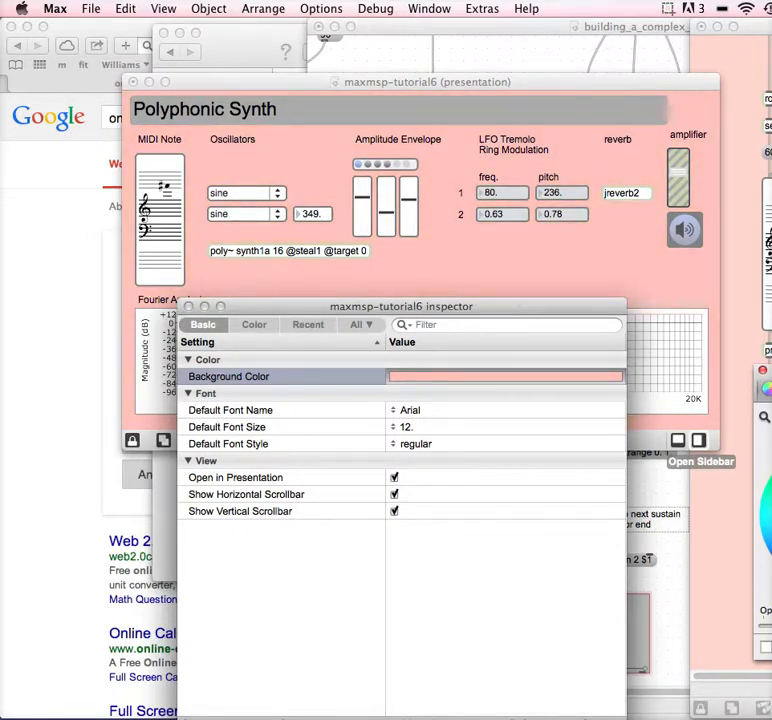
{"action": "left_click", "coordinate": [189, 307]}
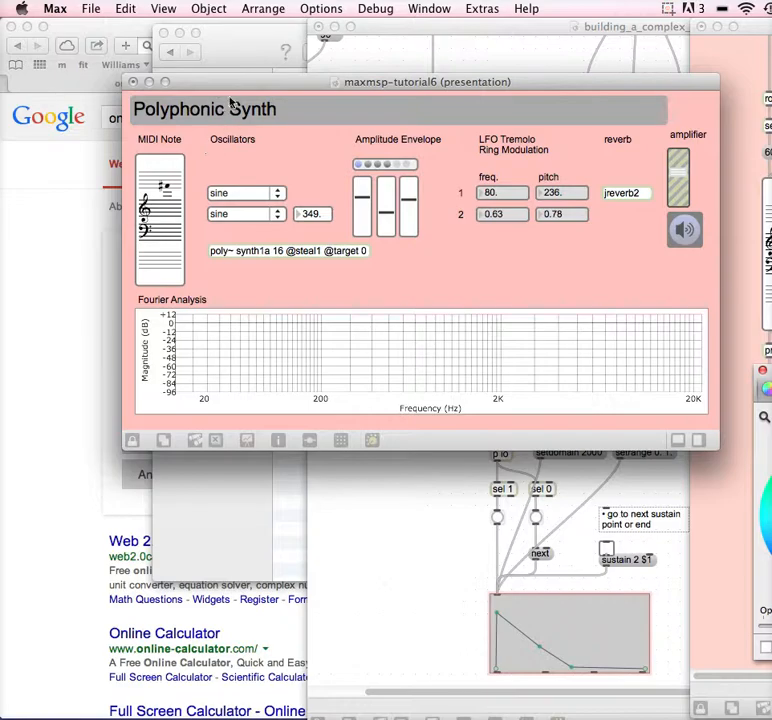
Step: Save the patch with its window moved to the screen's upper-left corner, and adjust the amplifier gain slider
{"action": "left_click_drag", "start_coordinate": [236, 84], "coordinate": [138, 29]}
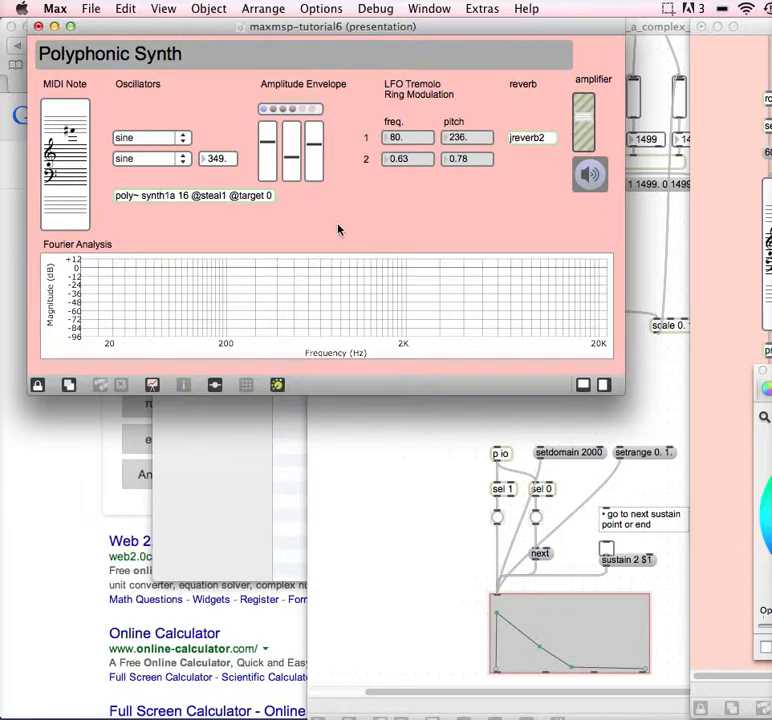
{"action": "key", "text": "super+s"}
{"action": "left_click_drag", "start_coordinate": [586, 110], "coordinate": [587, 130]}
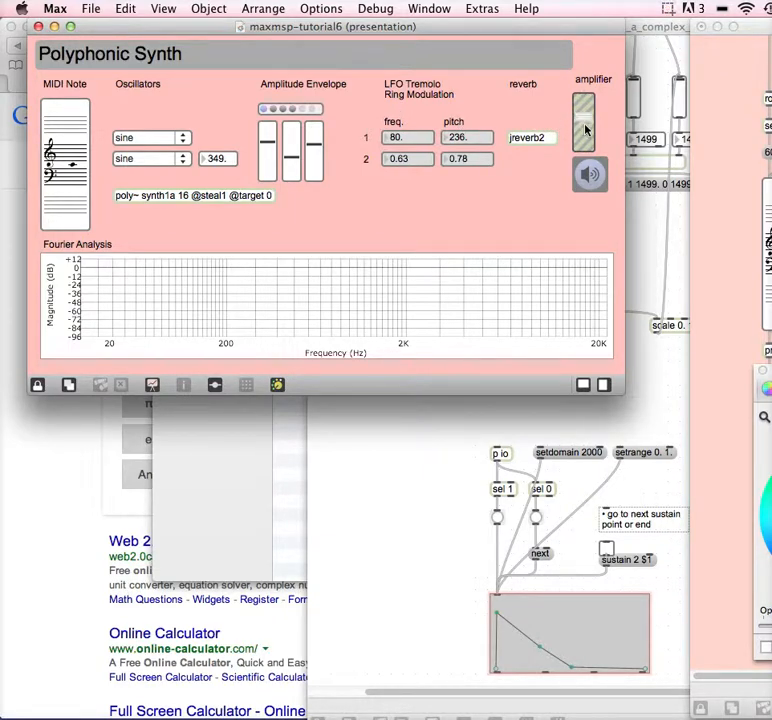